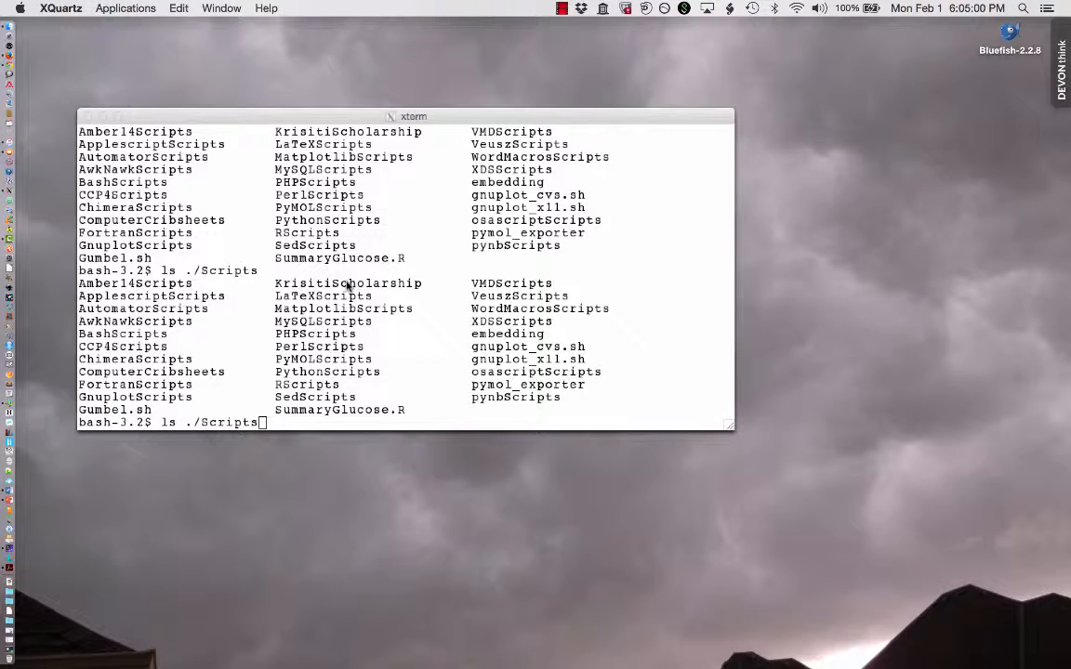
Step: List the contents of the ./Scripts/PyMOLScripts/ folder in the terminal
left_click_drag(155, 114, 172, 114)
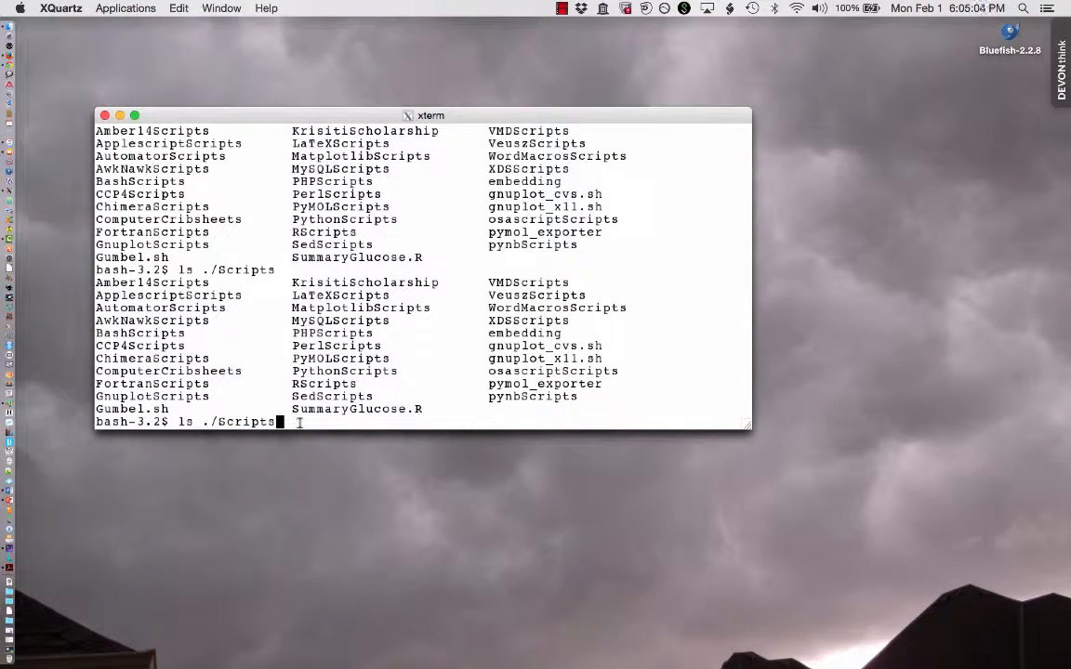
key("ctrl+u")
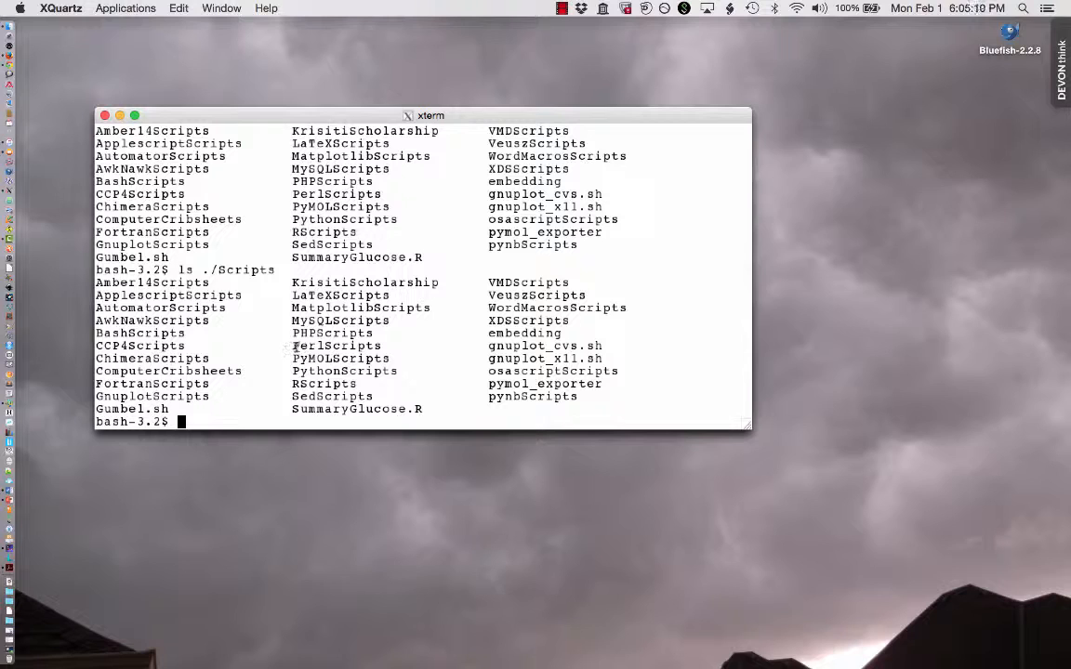
left_click_drag(294, 346, 327, 347)
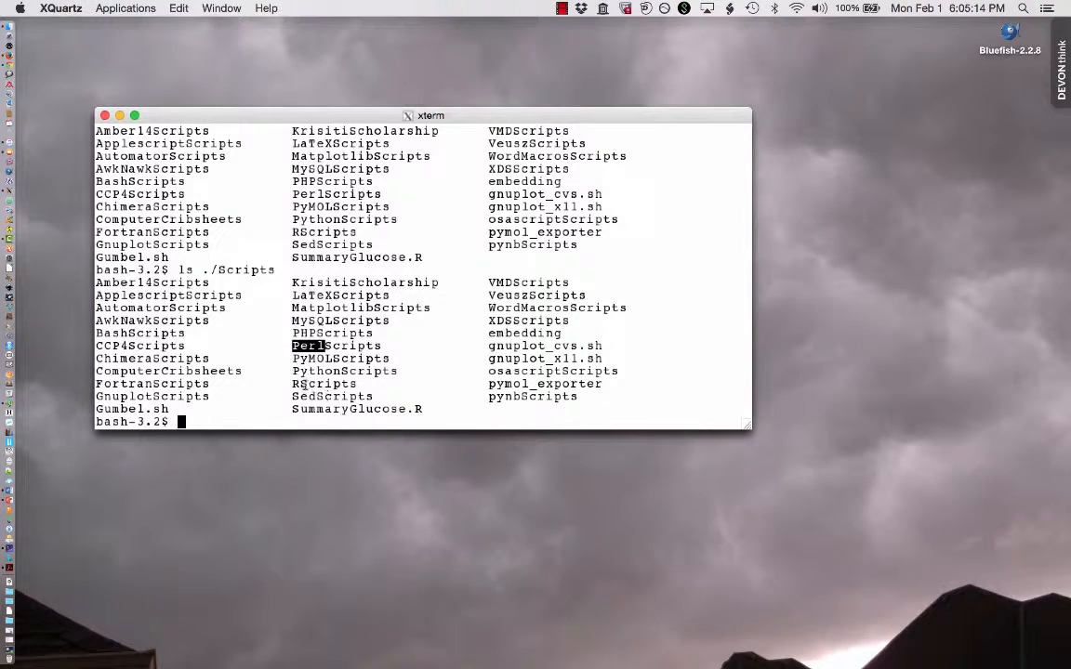
left_click_drag(286, 359, 398, 359)
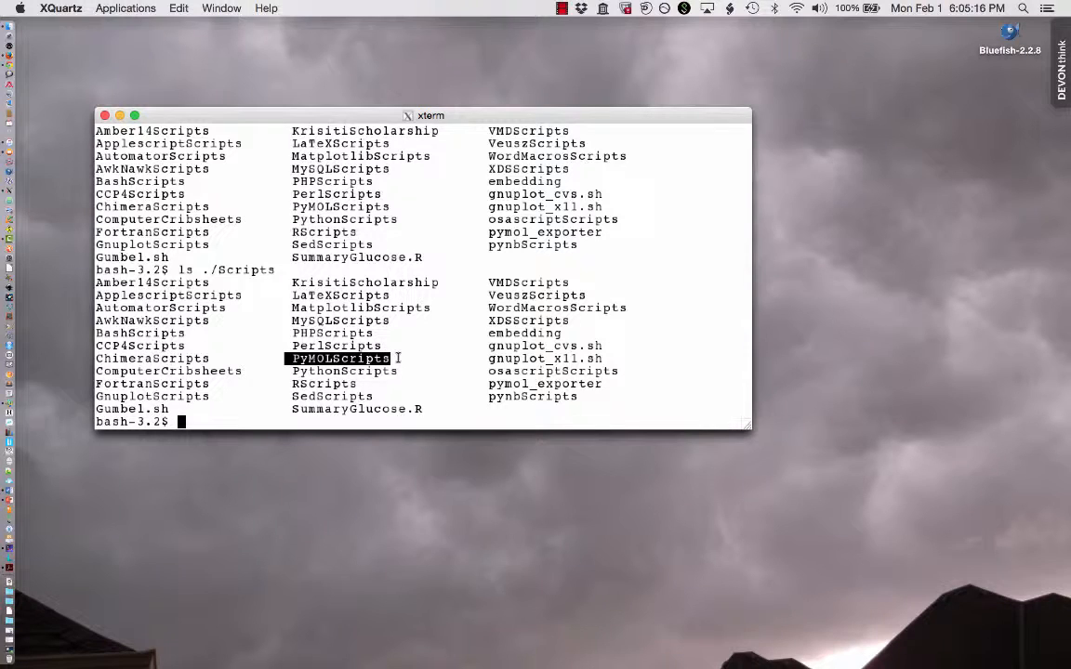
key("Up")
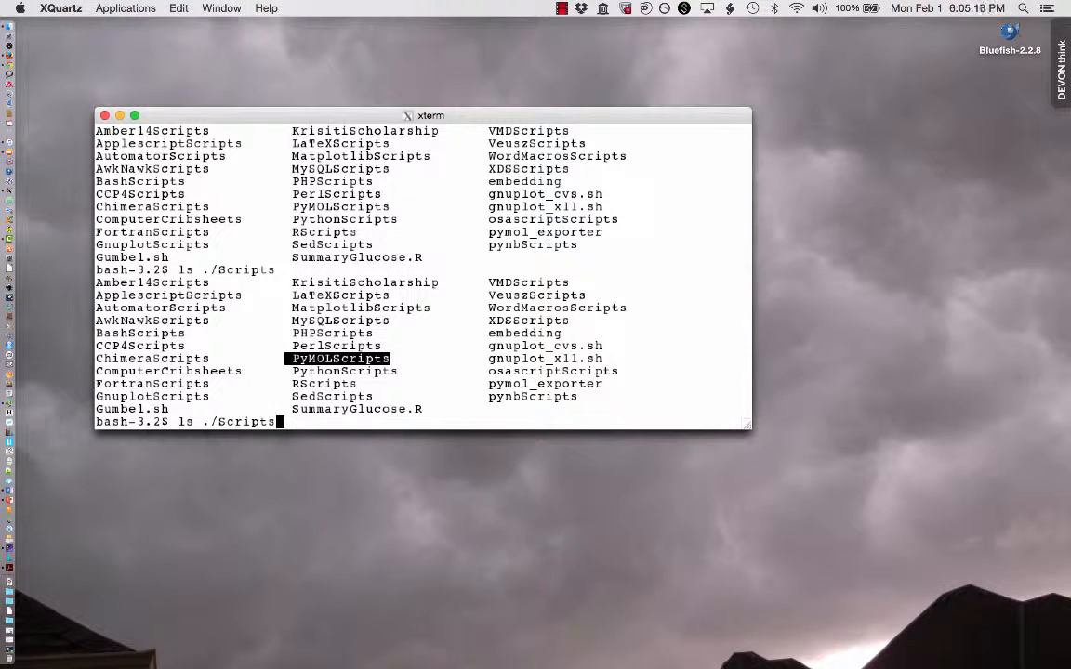
type("/PyMOL")
key("Tab")
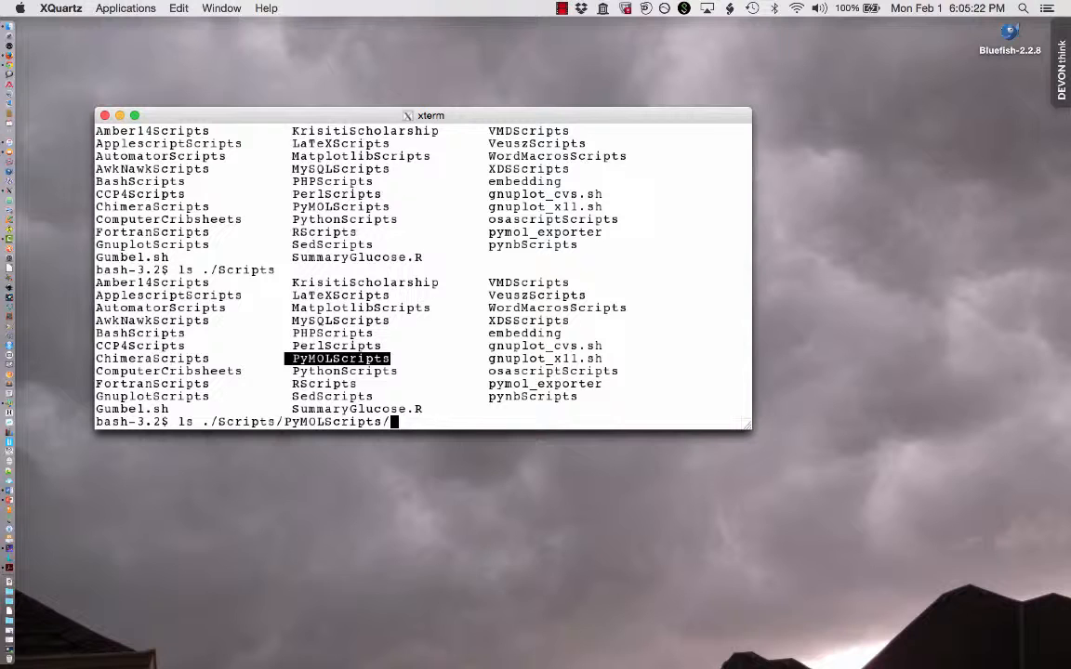
key("Return")
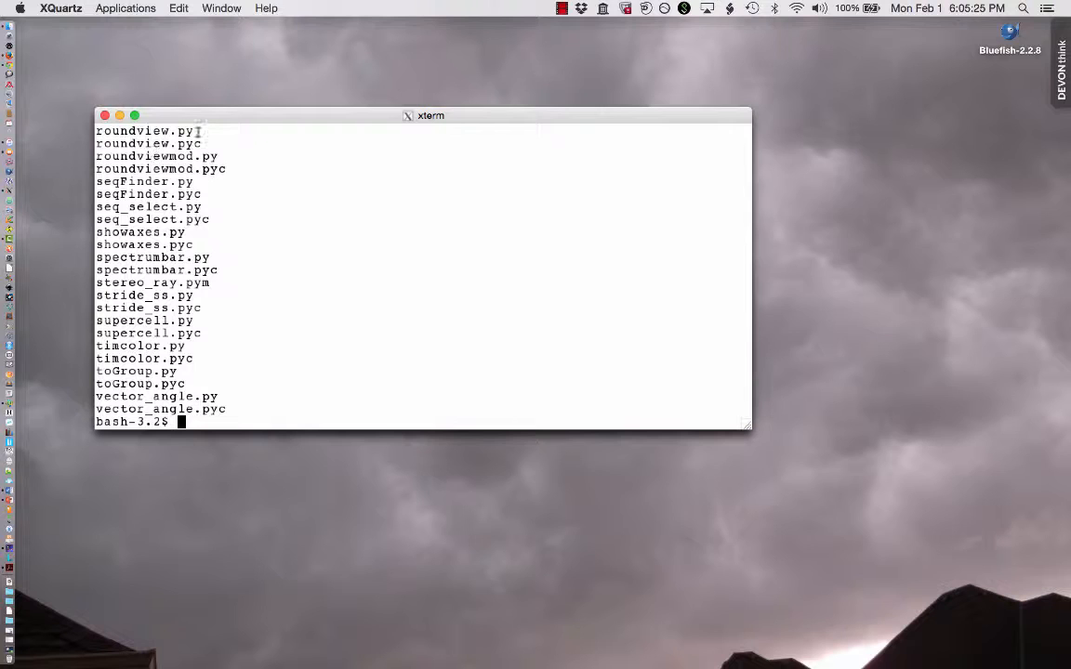
Step: Write an mv command for roundview.py with the PyMOLScripts folder under ./Scripts as its destination
left_click_drag(197, 131, 64, 127)
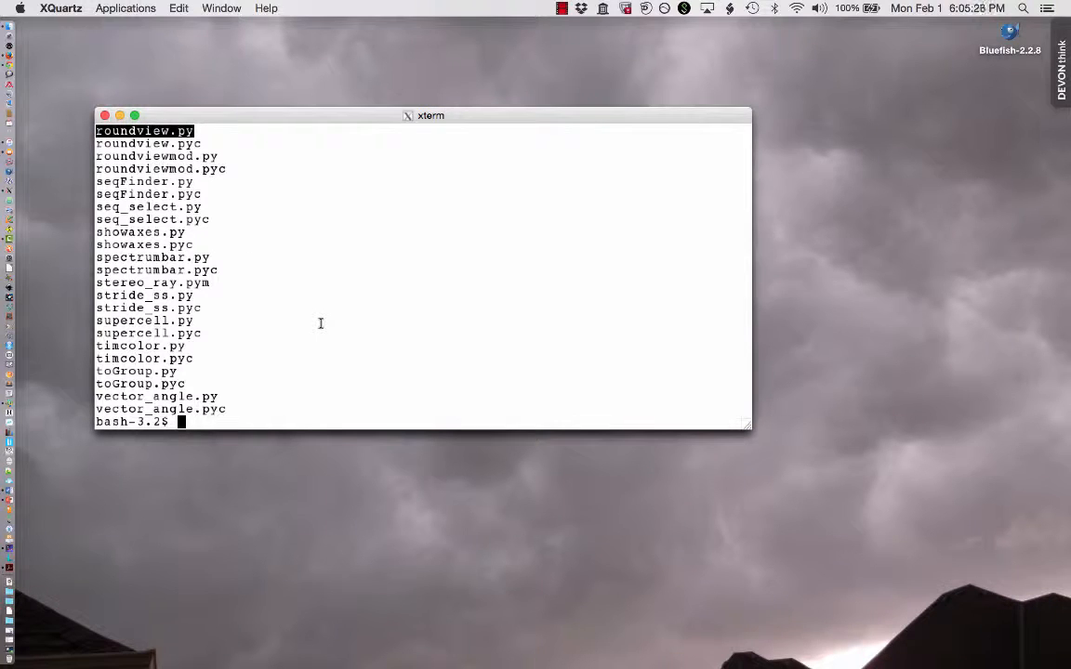
type("mv roundv")
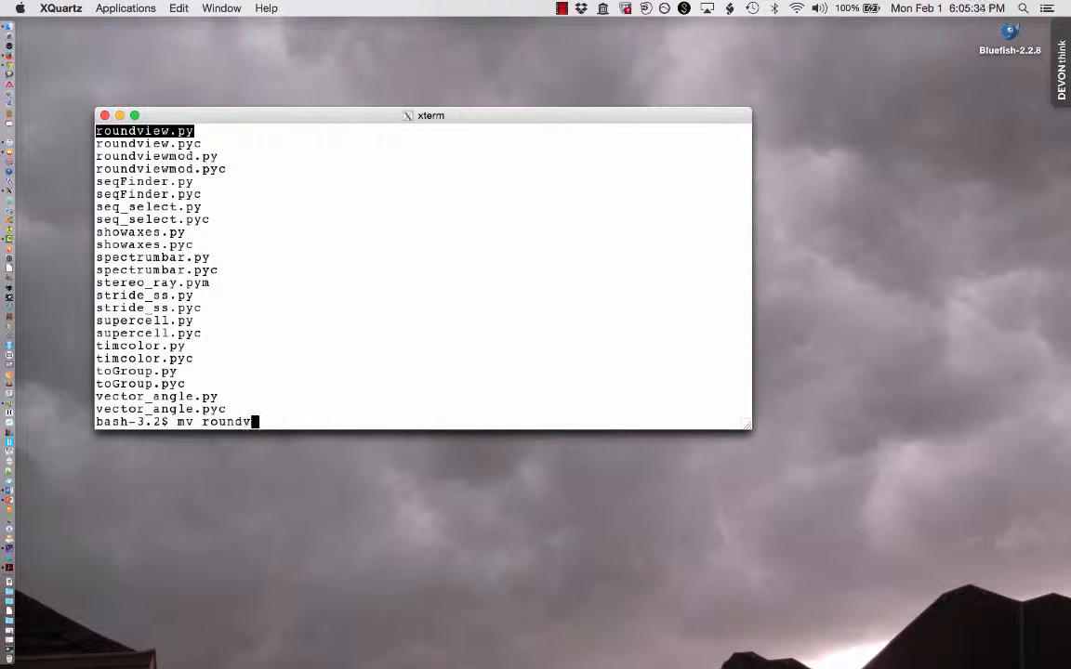
type("iew.py ./Sc")
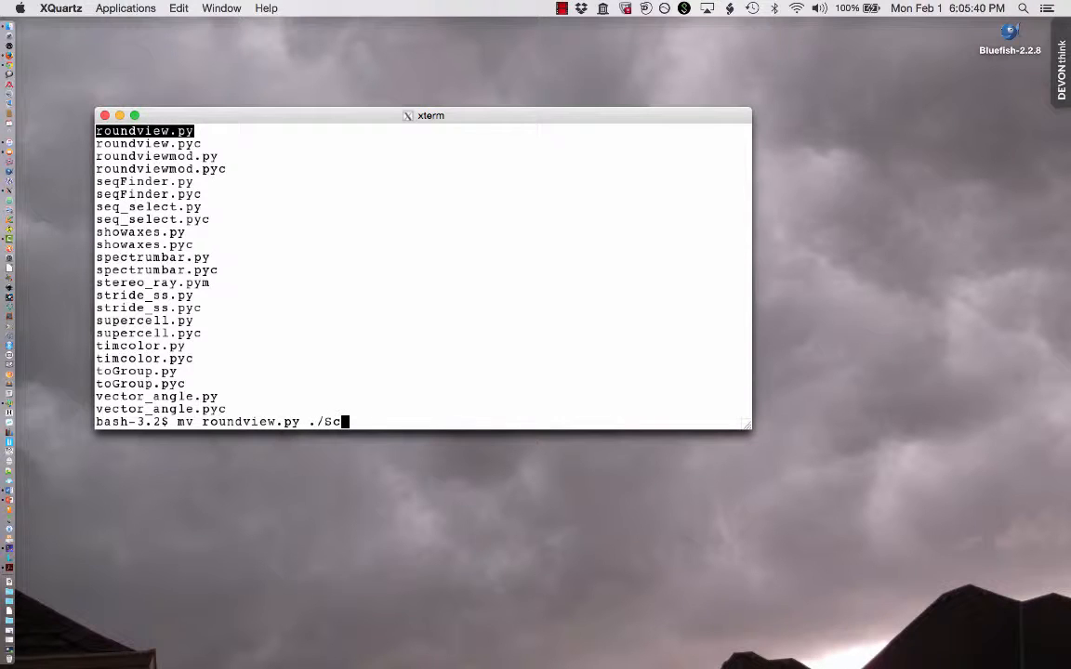
type("rip")
type("ts")
type("/Sc")
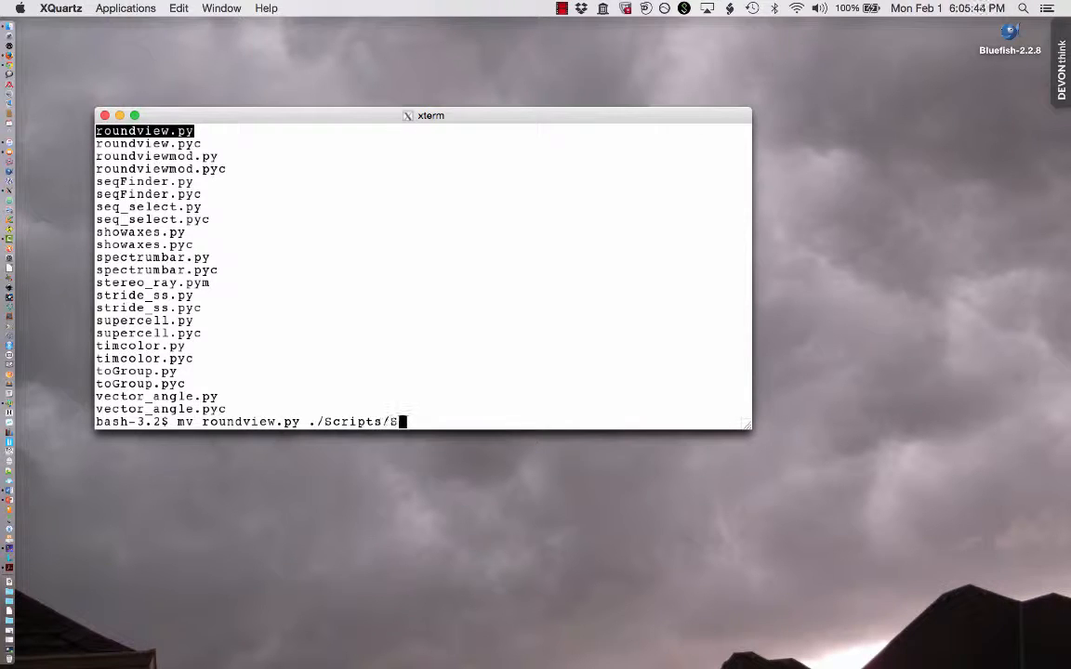
key("BackSpace")
key("BackSpace")
type("PYMO")
key("BackSpace")
key("BackSpace")
key("BackSpace")
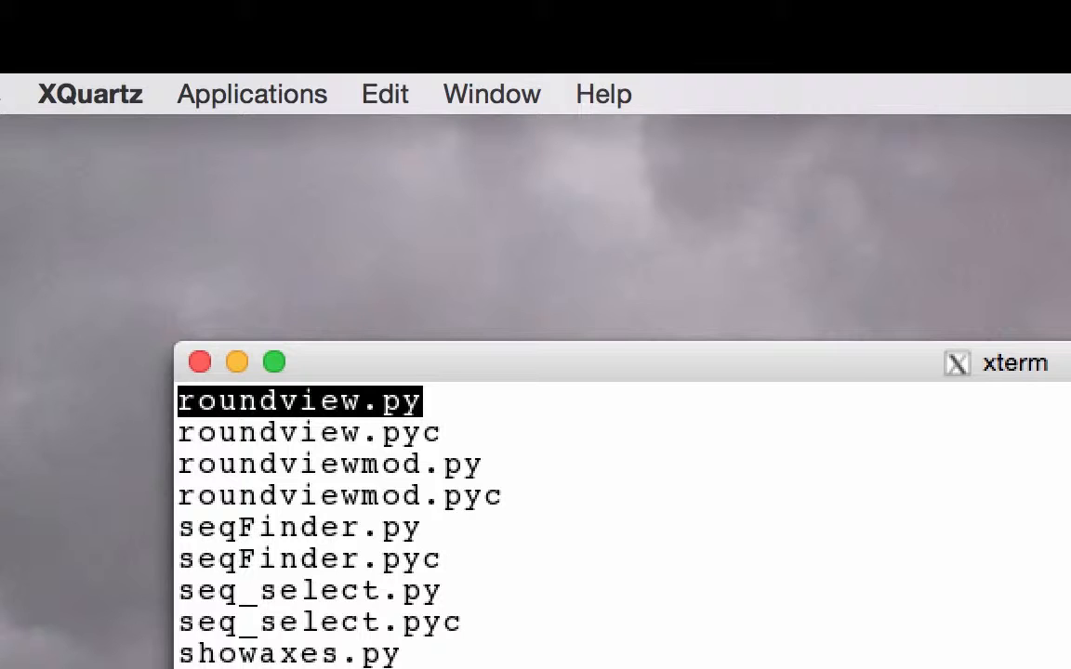
Step: Switch to TextWrangler and examine the bg_color gray90 line and the roundview.py run line in .pymolrc
key("super+Tab")
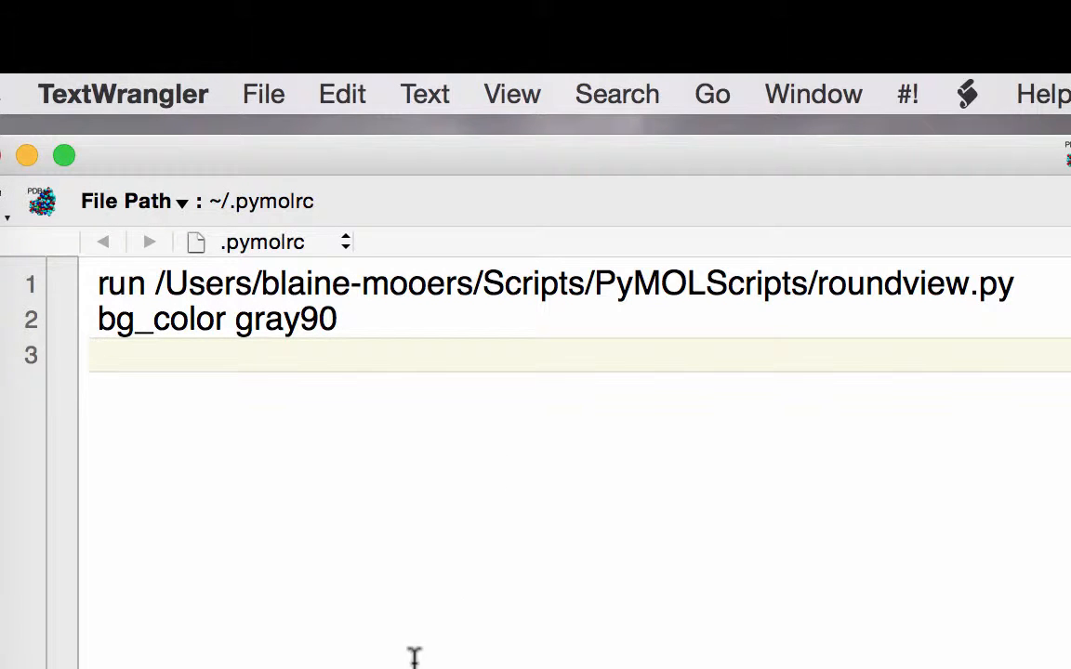
left_click_drag(198, 166, 222, 156)
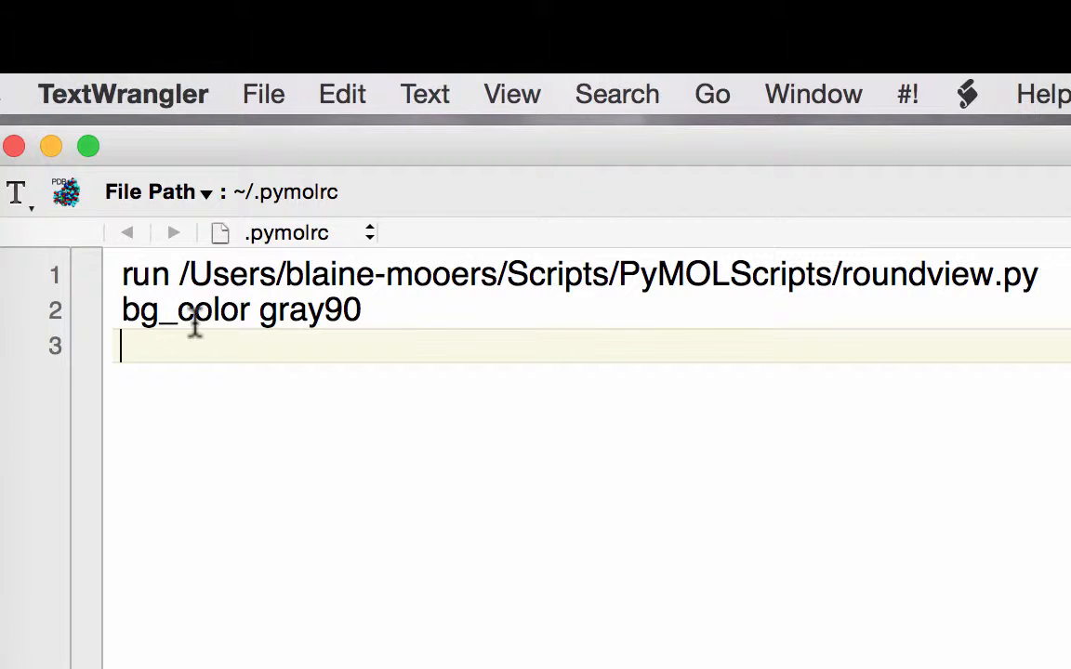
left_click_drag(118, 306, 390, 321)
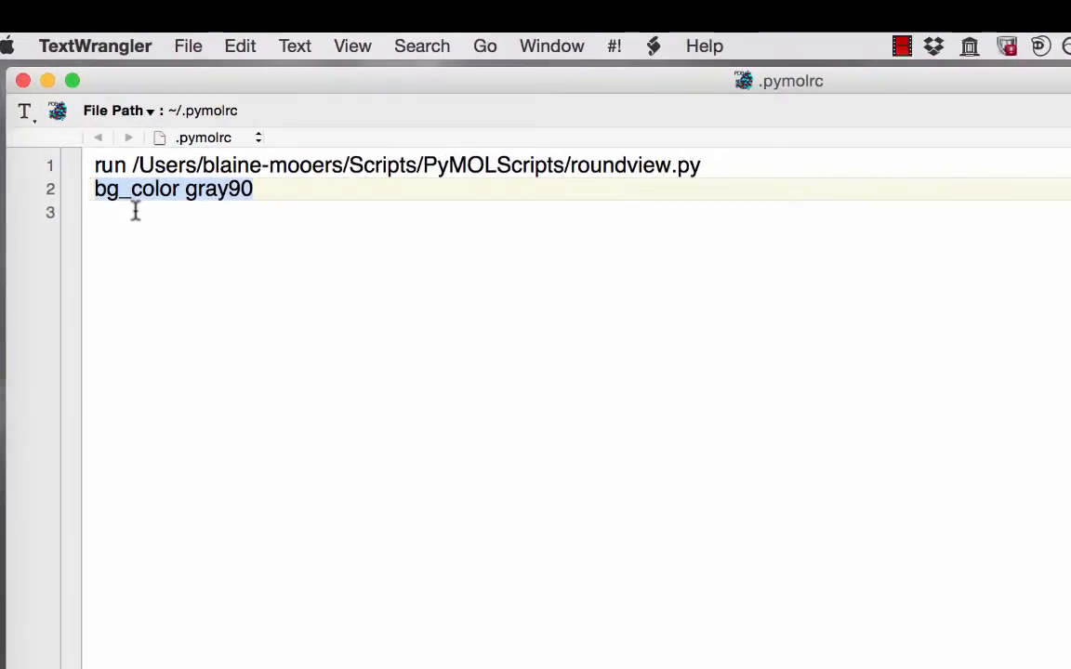
left_click(191, 212)
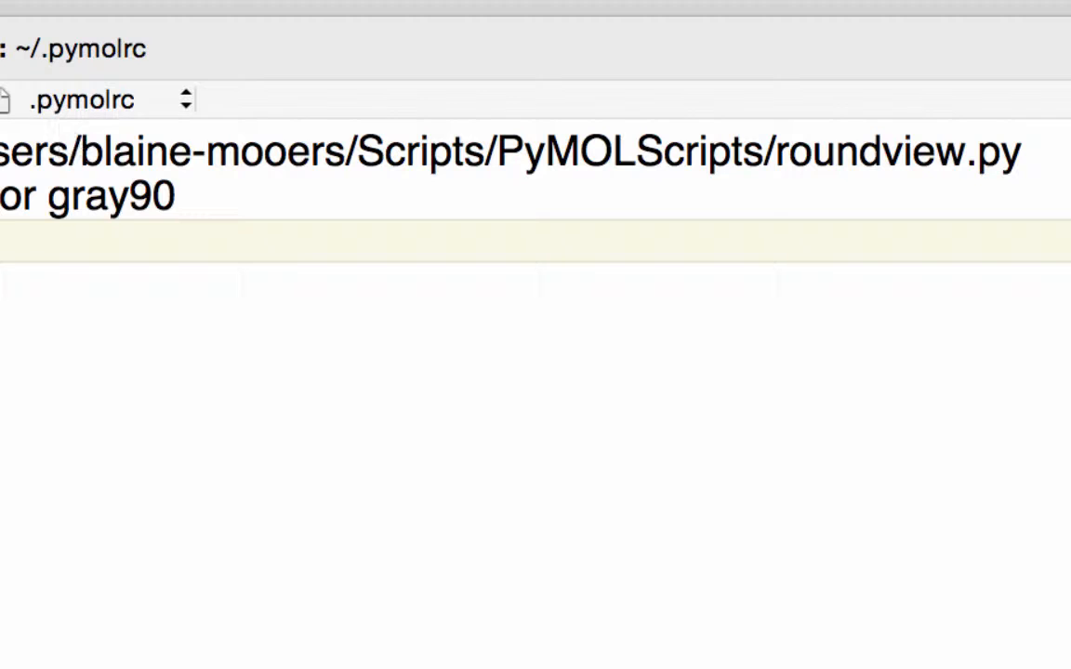
left_click_drag(0, 150, 1028, 153)
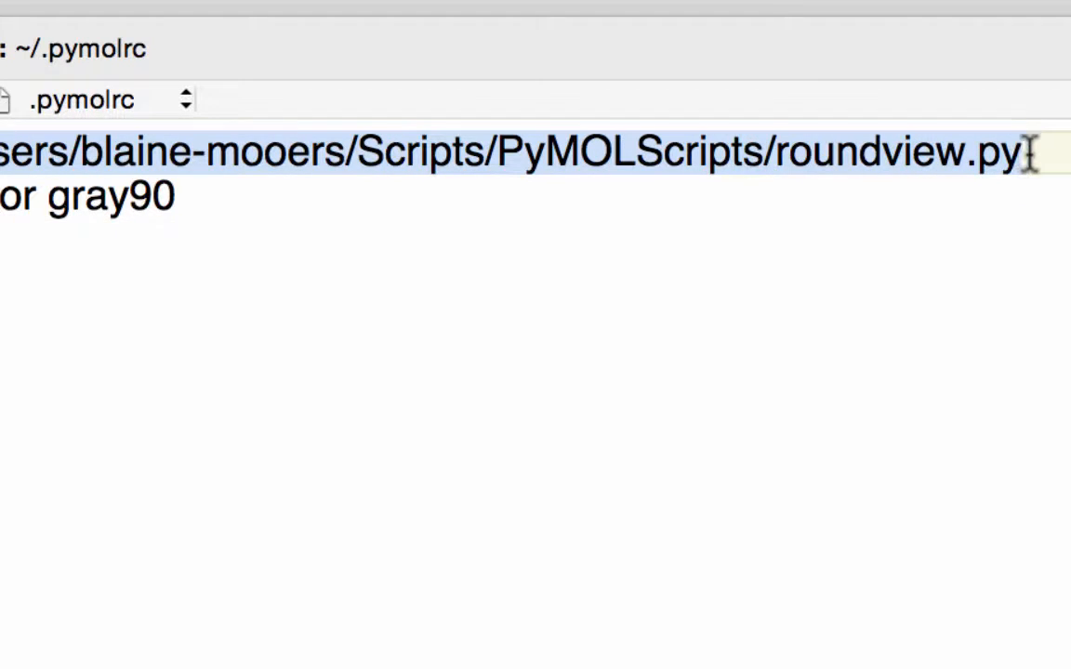
left_click(47, 195)
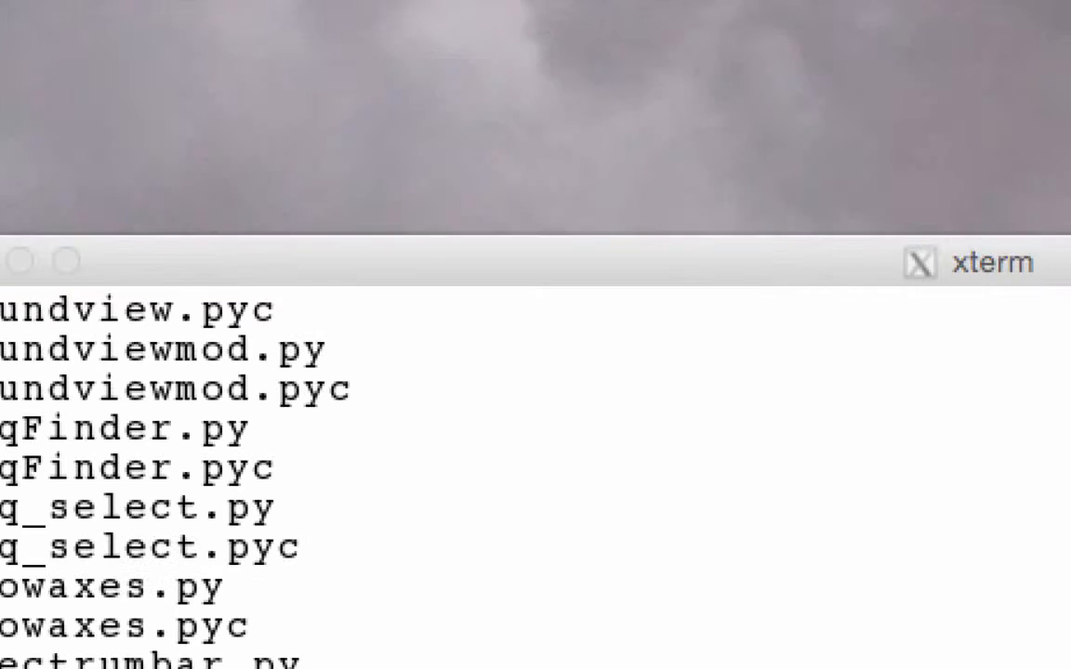
Step: Switch to PyMOL, check the startup log for the roundview.py script, and run roundview without arguments
left_click(280, 618)
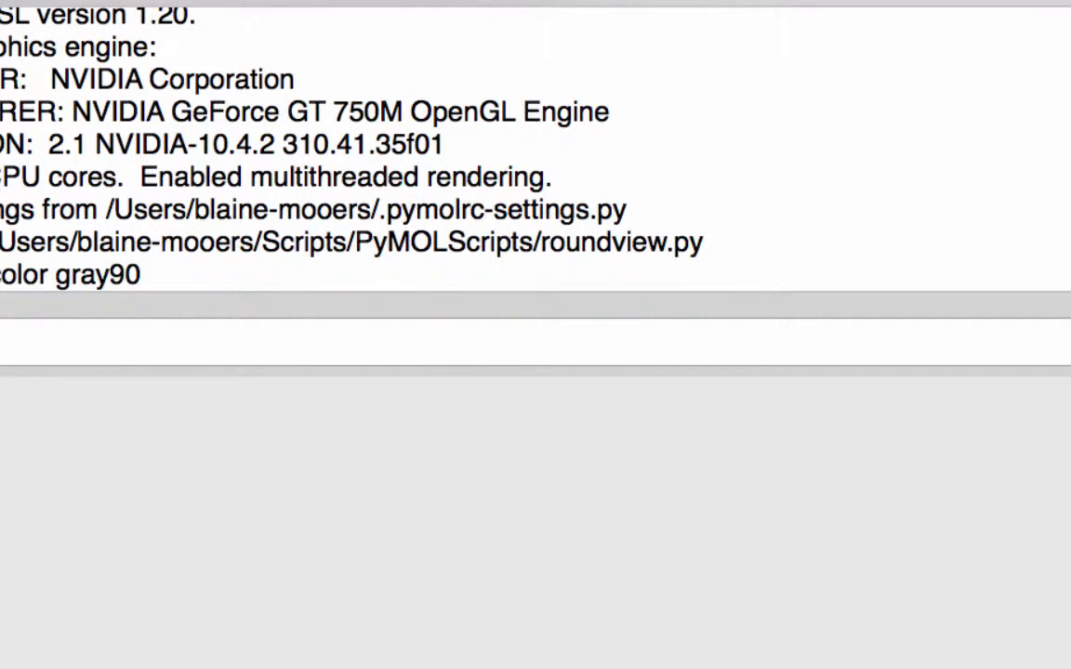
left_click_drag(2, 242, 720, 240)
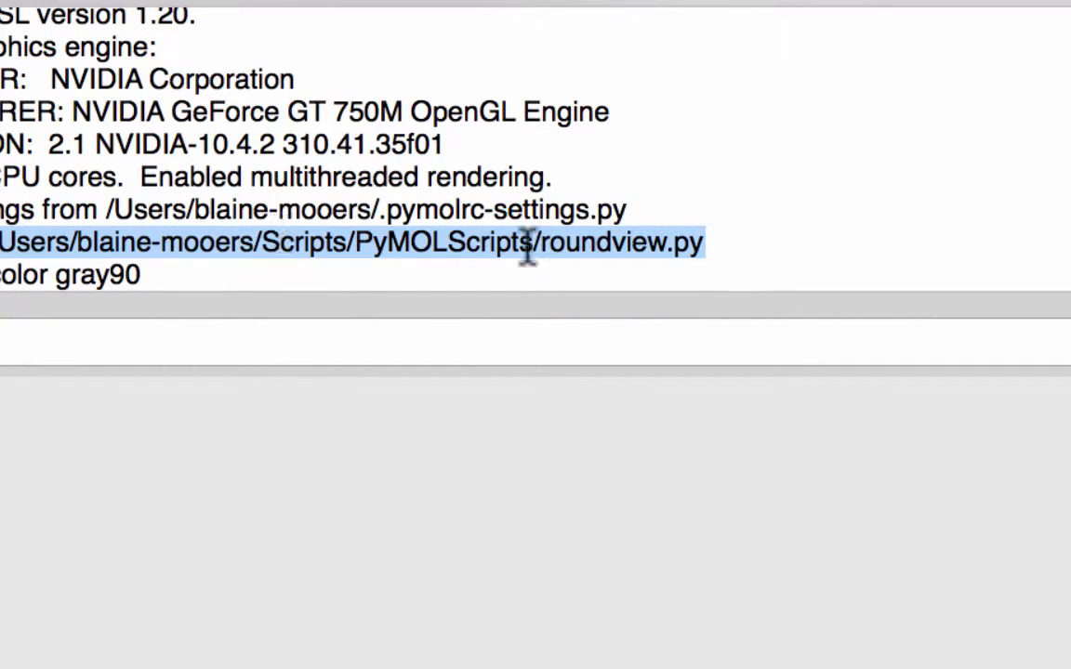
left_click(237, 330)
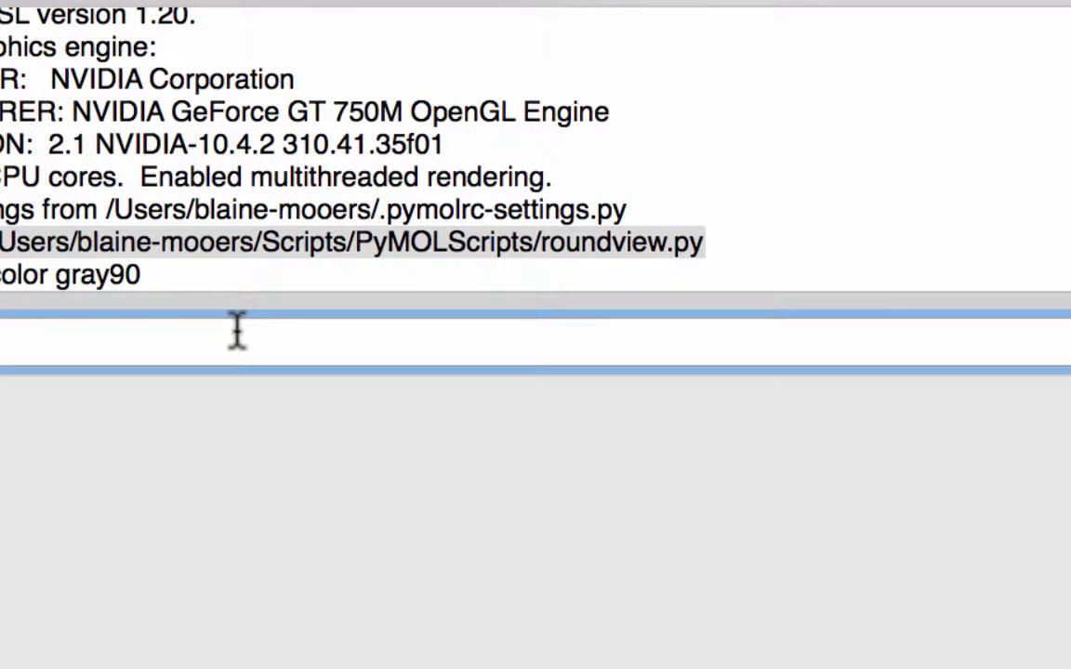
type("roundview")
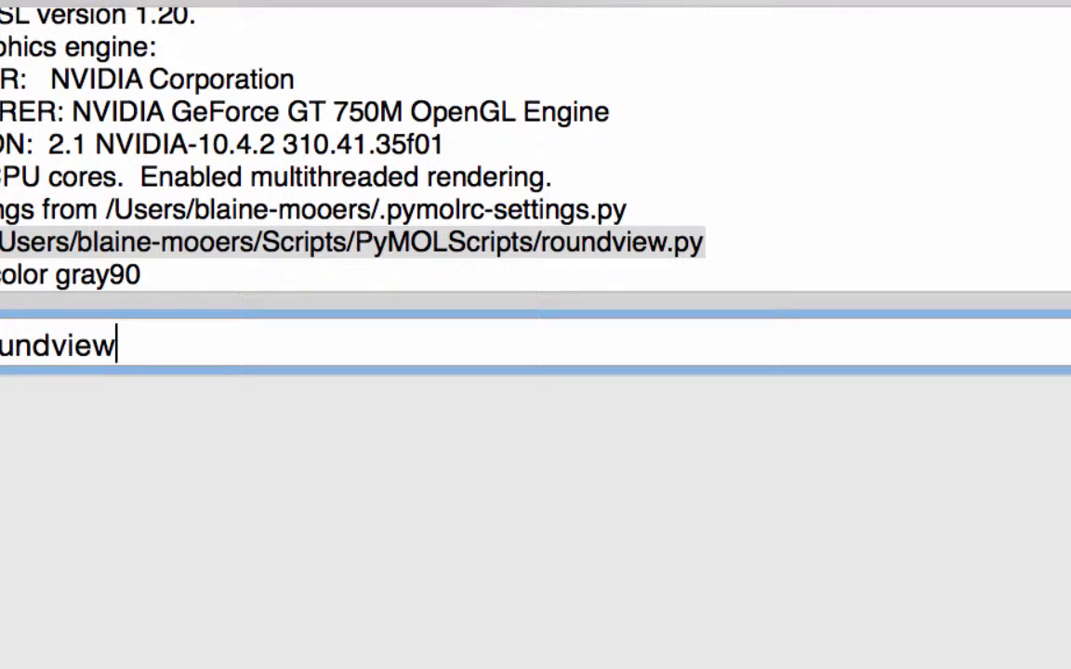
key("Return")
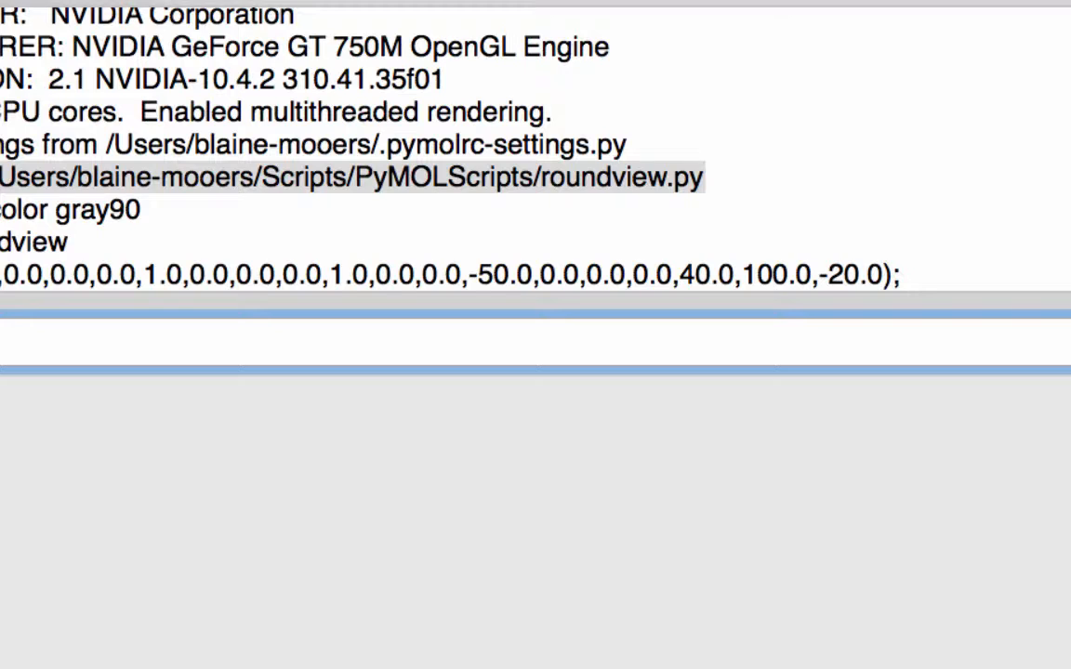
Step: Begin a PyMOL command line with "fetch 3fa0, async=0" to load structure 3fa0
type("fetch ")
type("3fa")
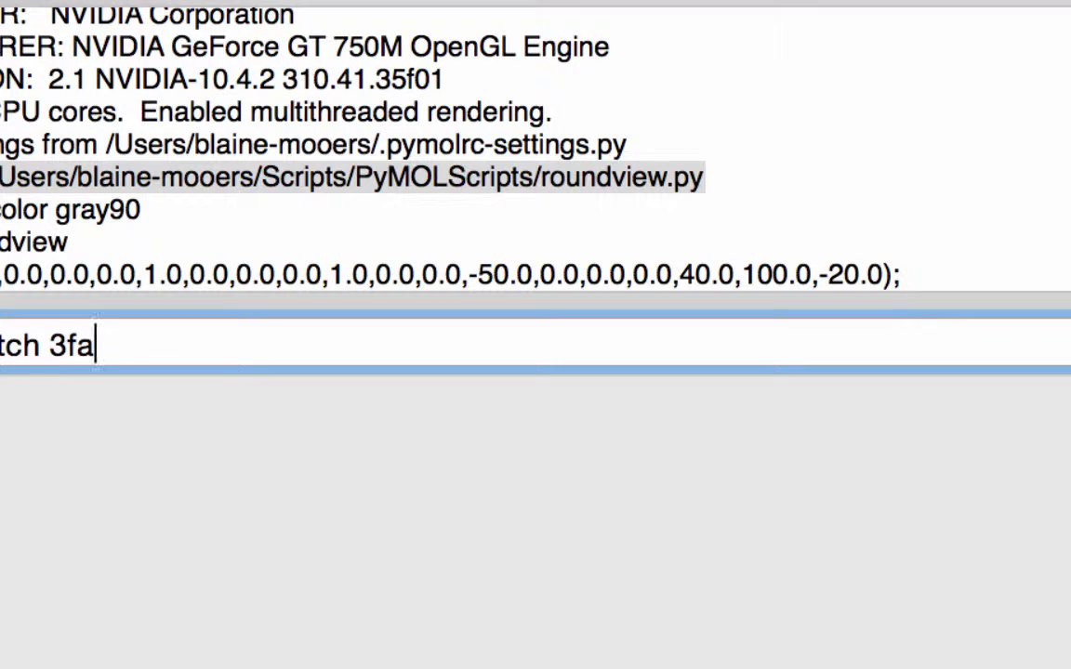
type("0, a")
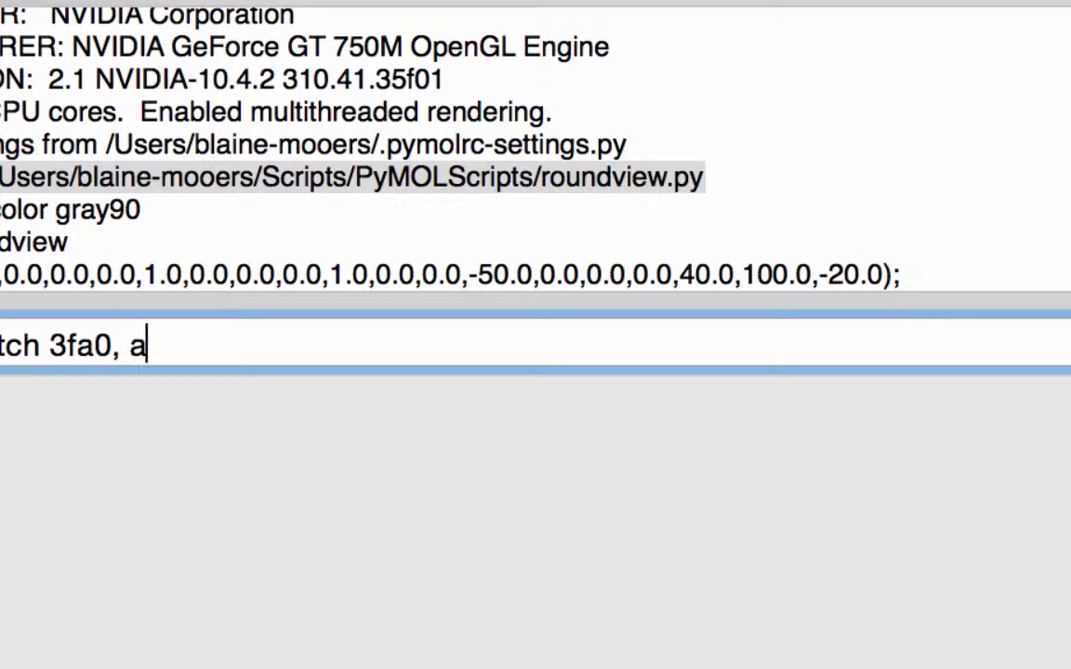
type("sync")
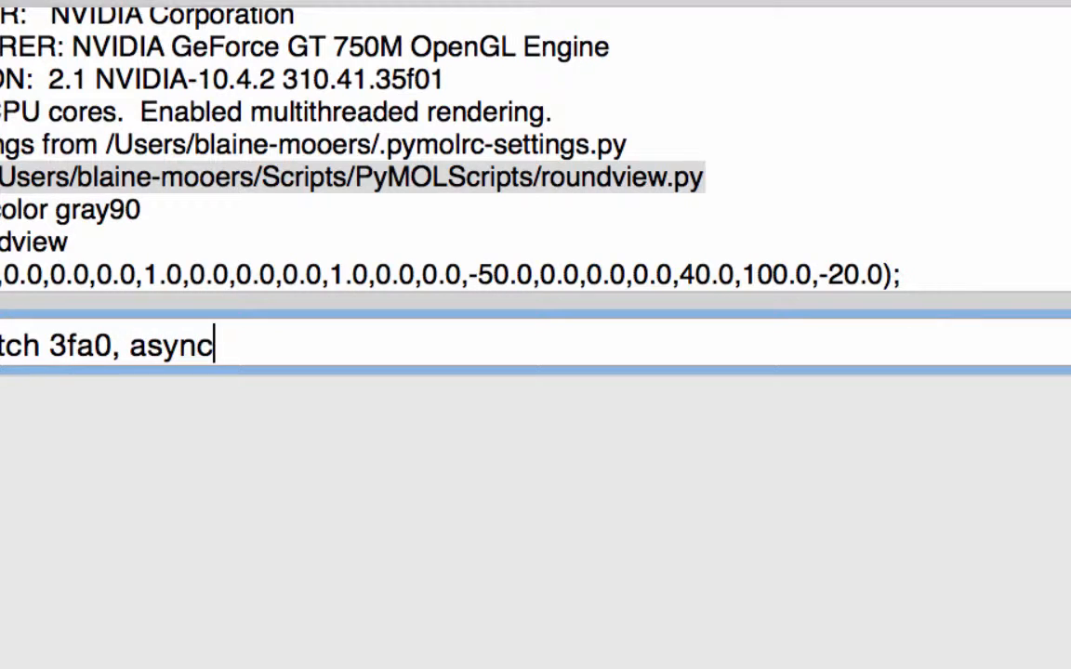
type("=0")
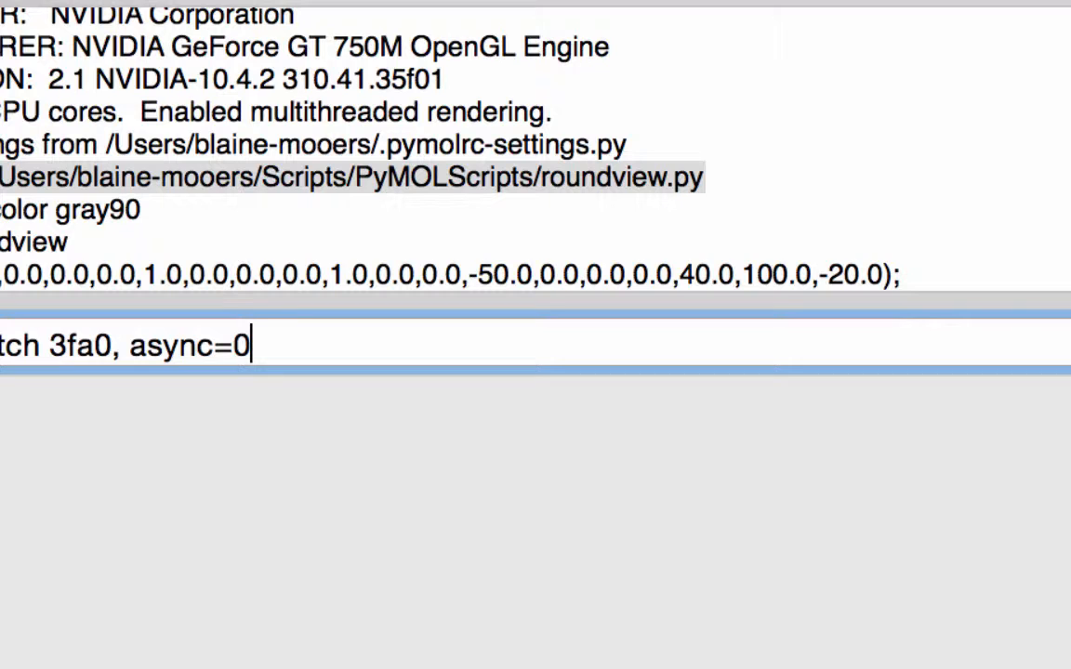
Step: Extend the command line with "as cartoon" and "orient", separated by semicolons
type(";")
type("a")
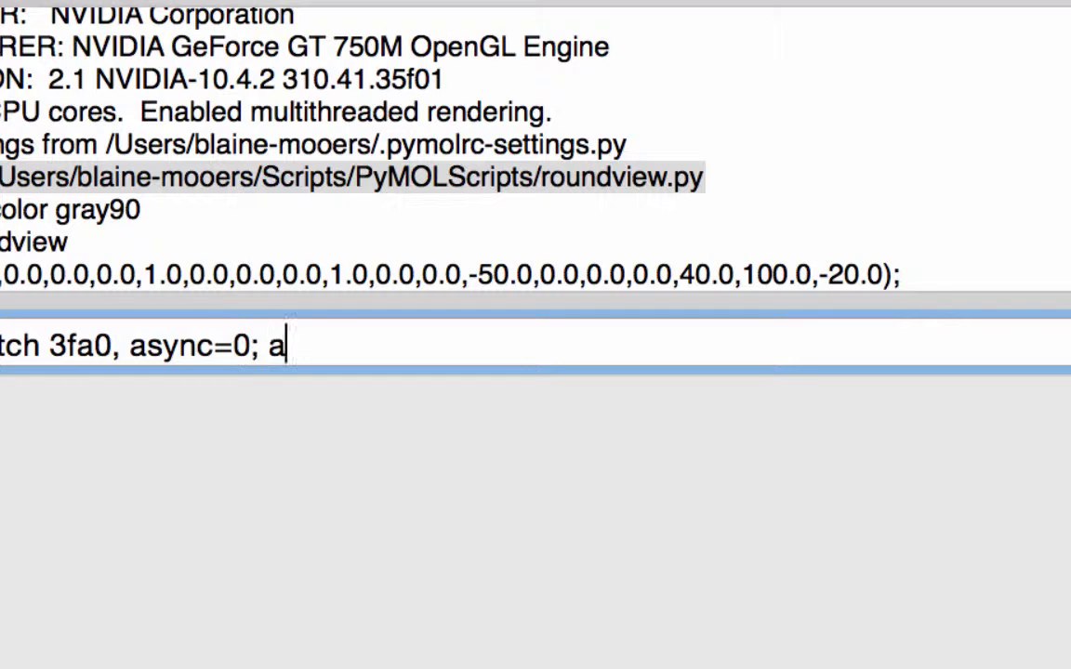
type("s car")
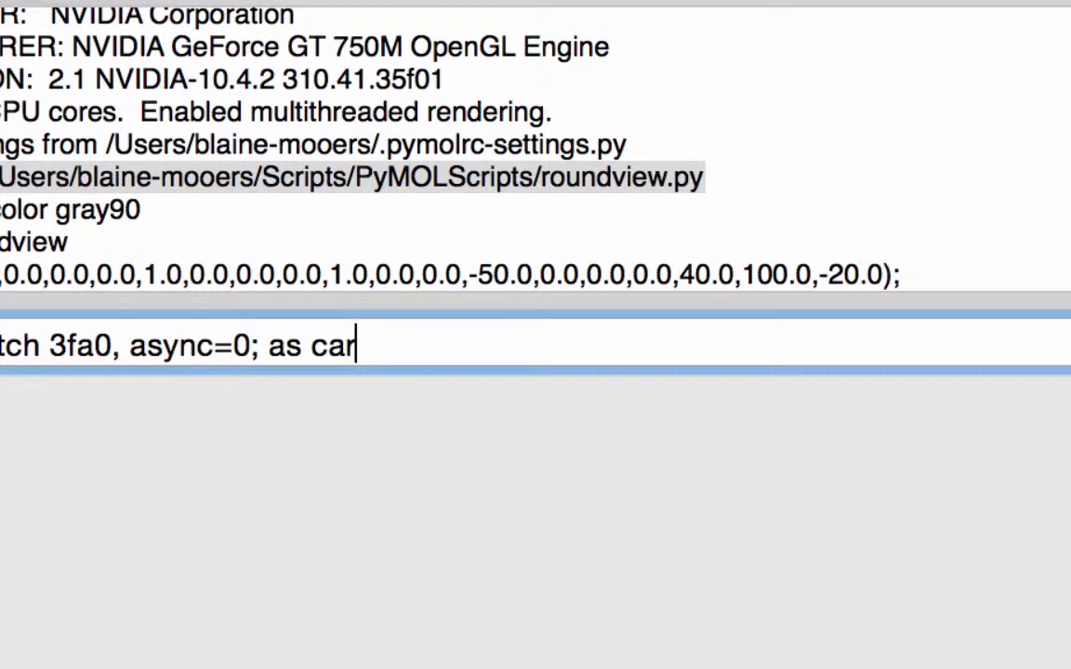
type("toon")
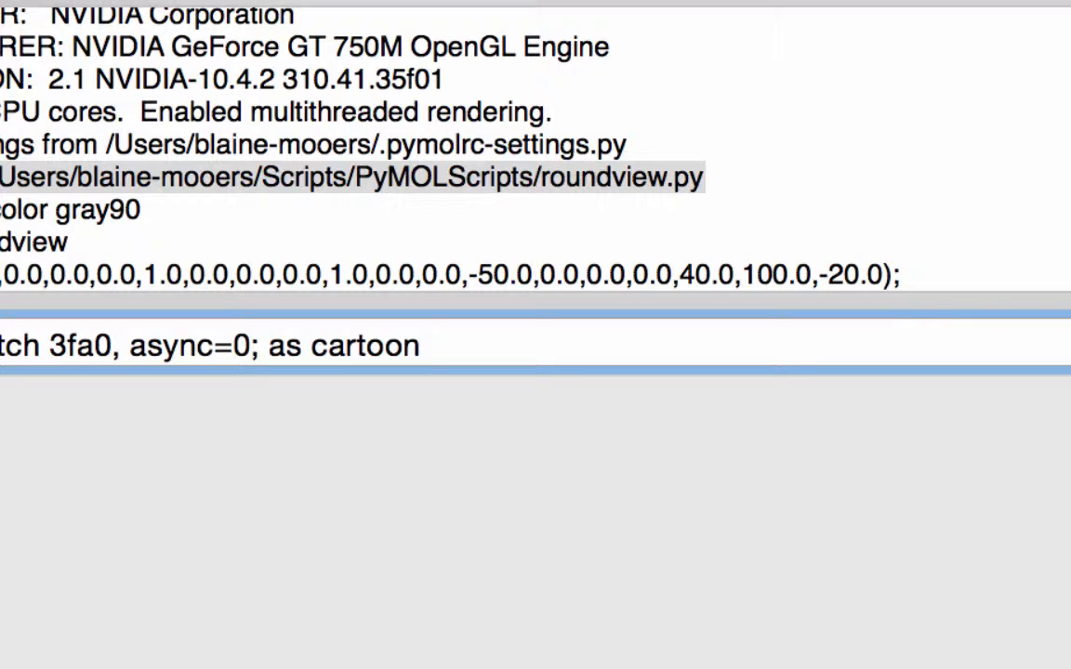
type("; orine")
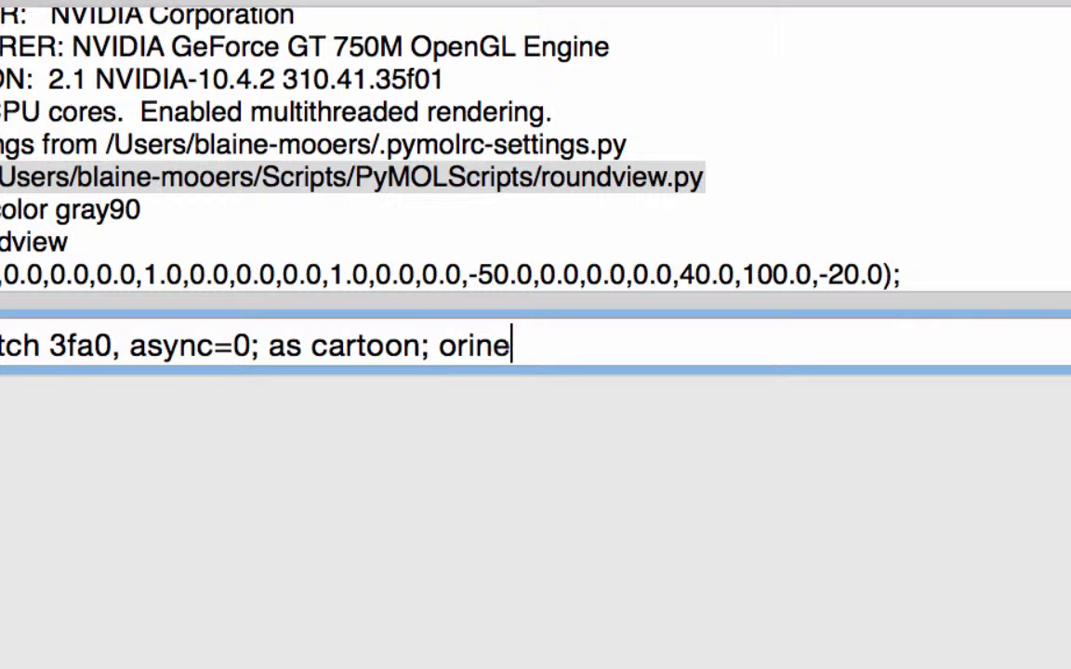
type("t")
key("BackSpace")
key("BackSpace")
key("BackSpace")
type("ent")
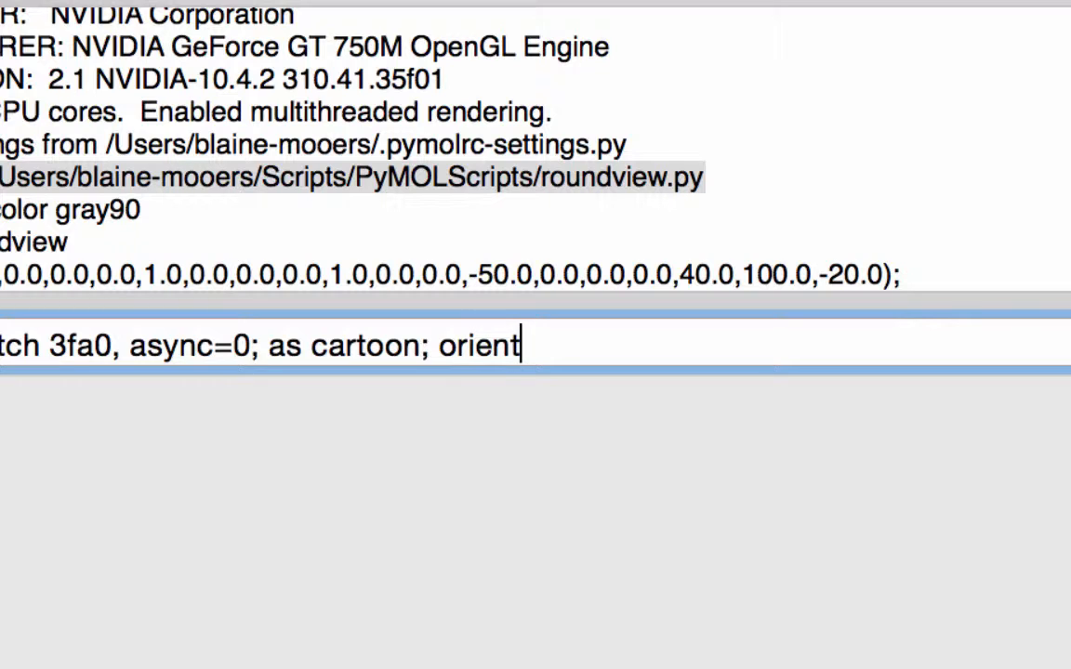
Step: Append "roundview 0,1,T4Lview.txt" to the command line after orient and run the whole line
type("; round")
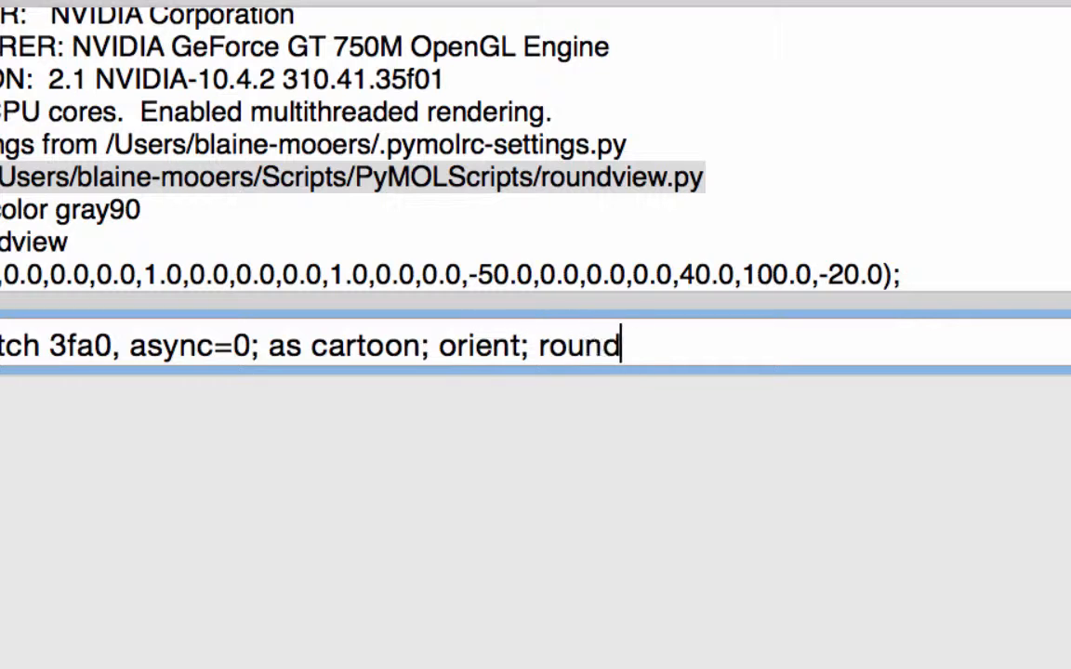
type("view ")
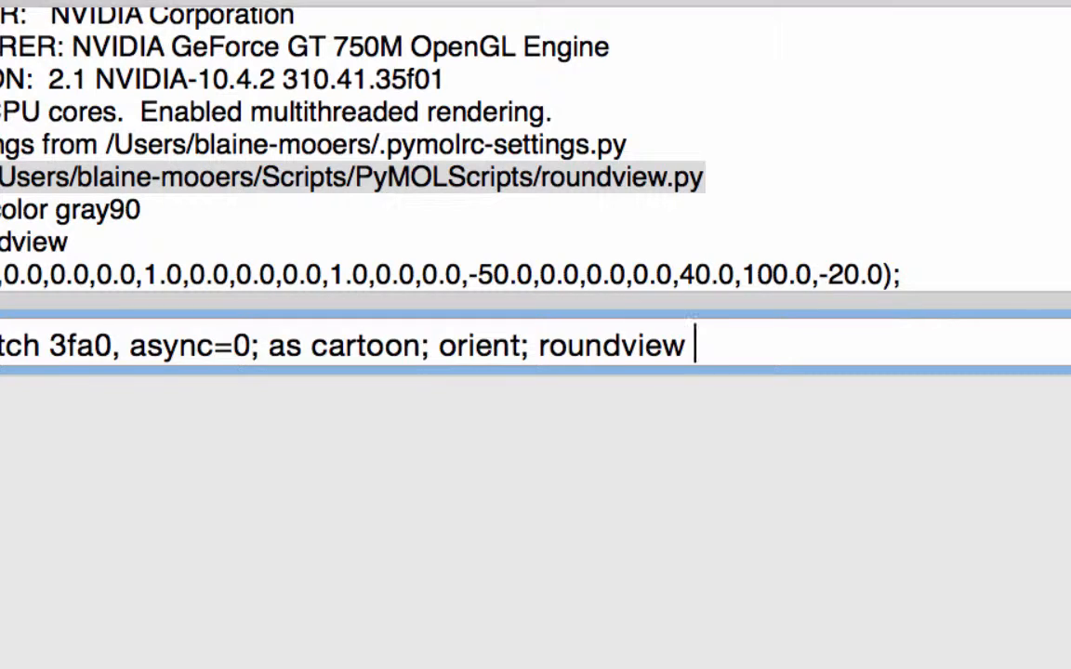
type("0")
type(",")
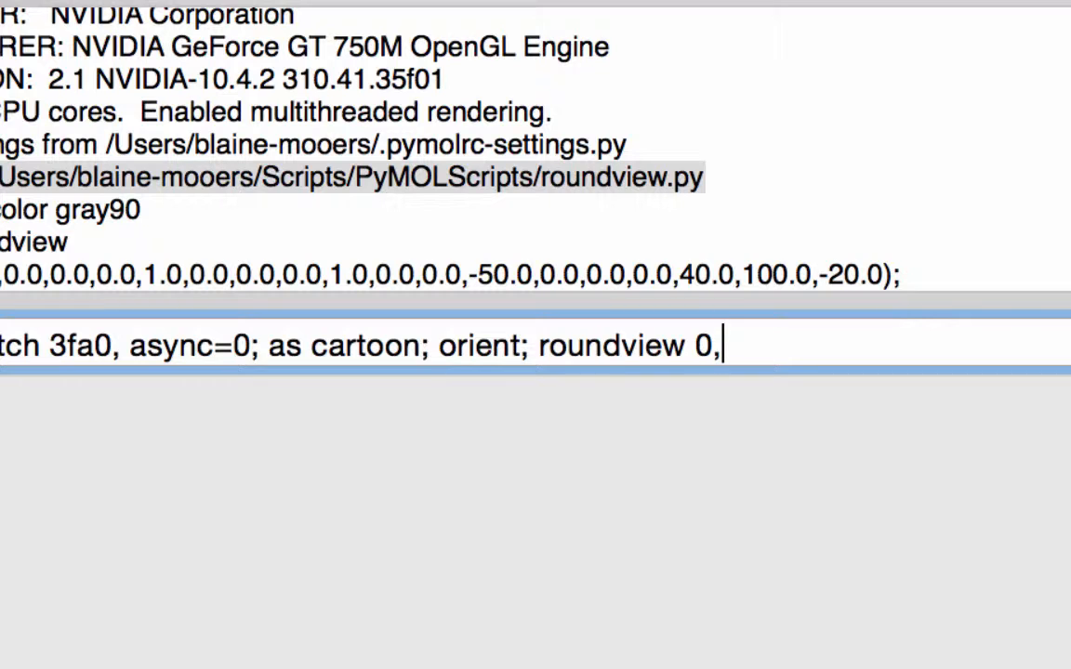
type("1,T4L")
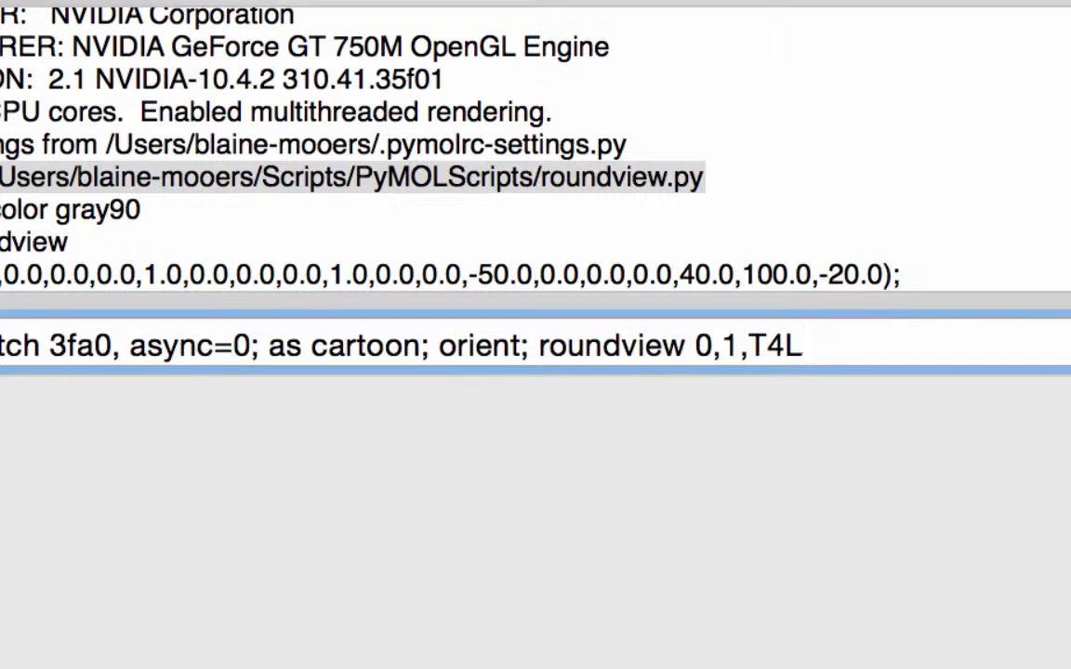
type("vview")
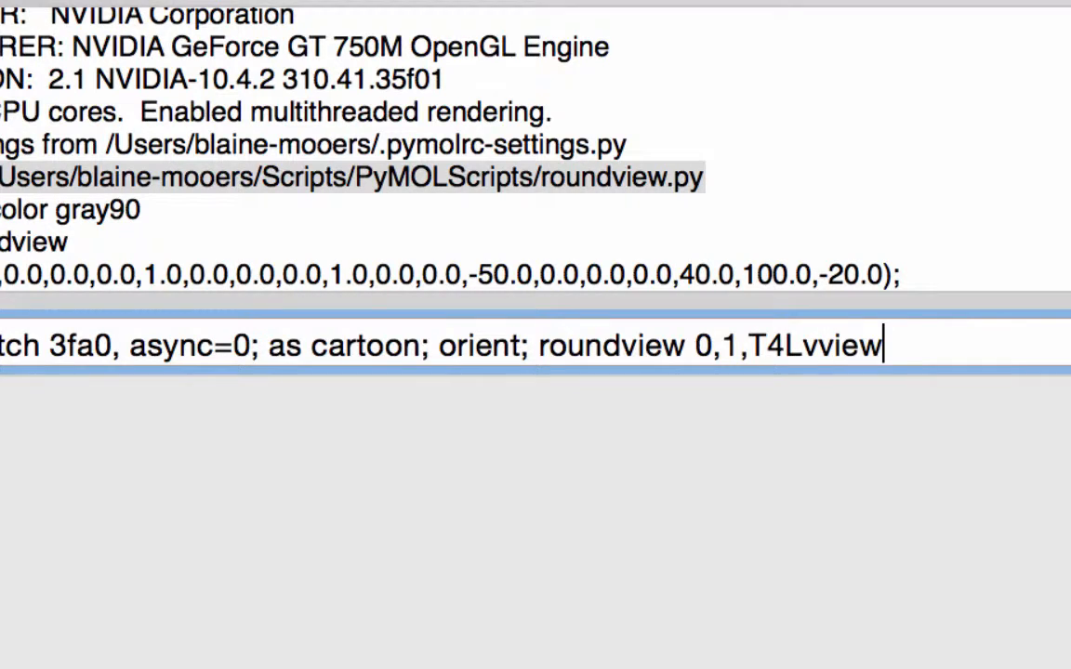
key("BackSpace")
key("BackSpace")
key("BackSpace")
key("BackSpace")
type("iew.")
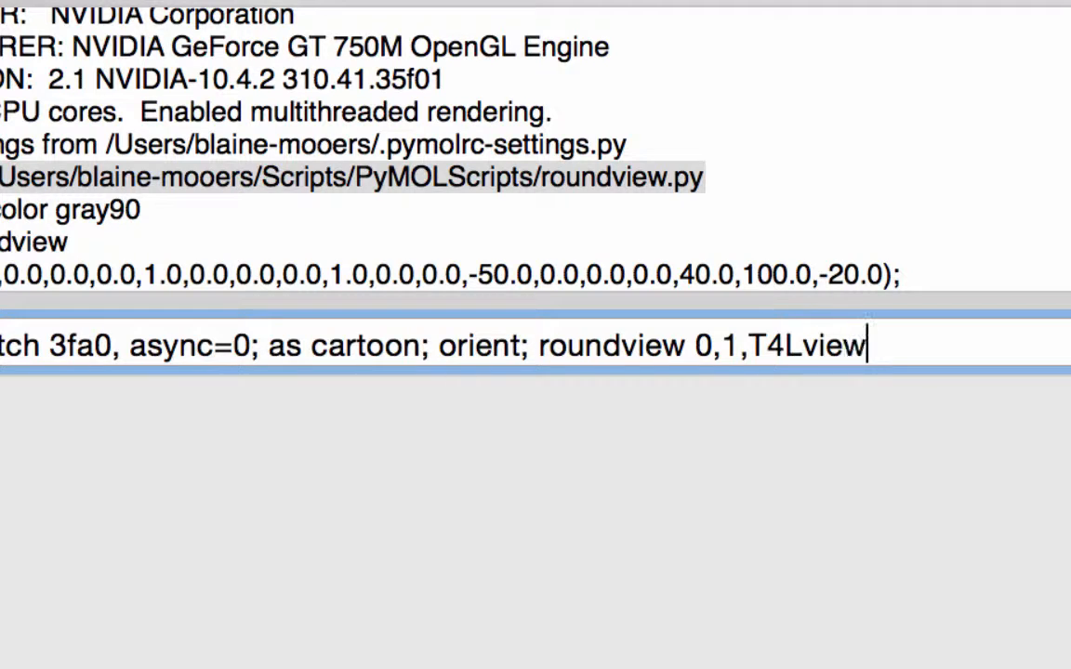
type("txt")
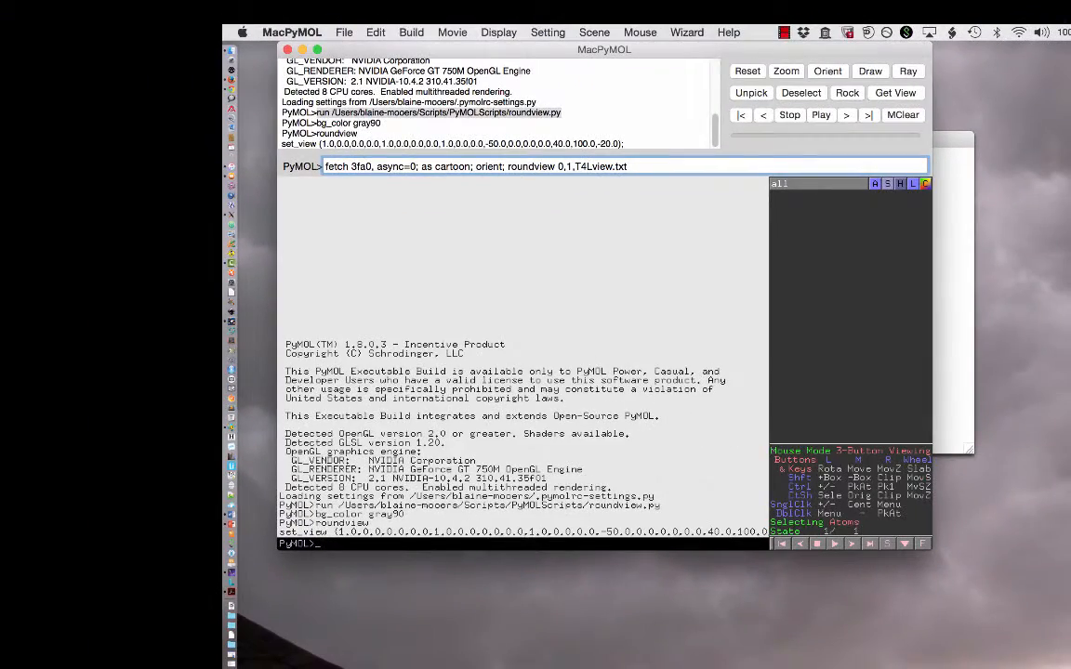
key("Return")
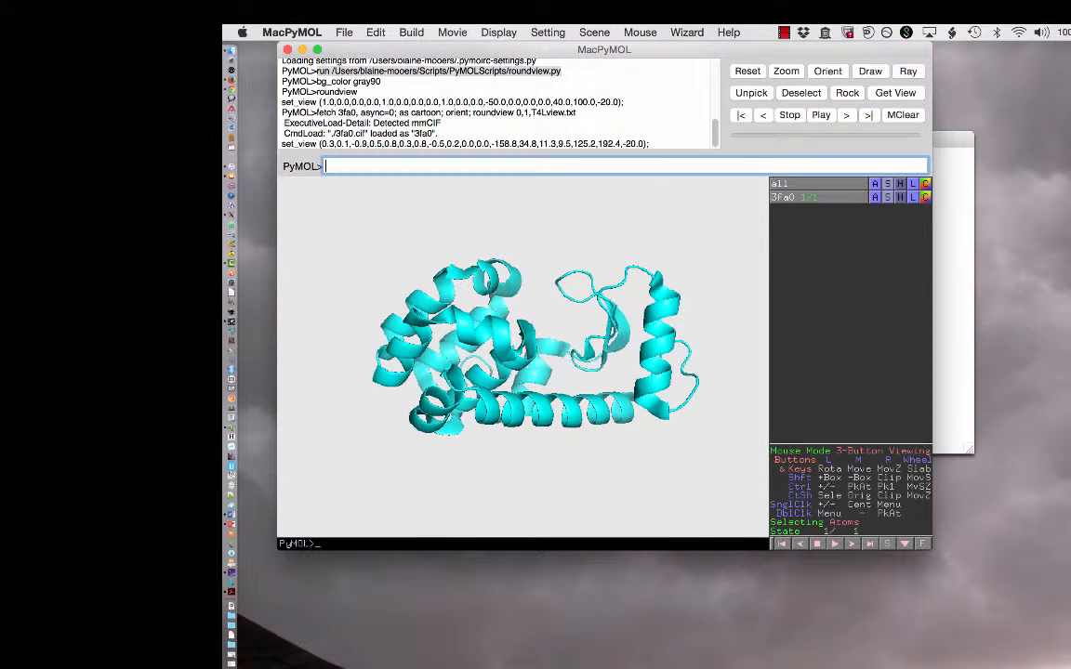
Step: Enlarge the PyMOL window and highlight the full set_view line that roundview wrote for 3fa0 in the log
left_click_drag(929, 544, 1069, 573)
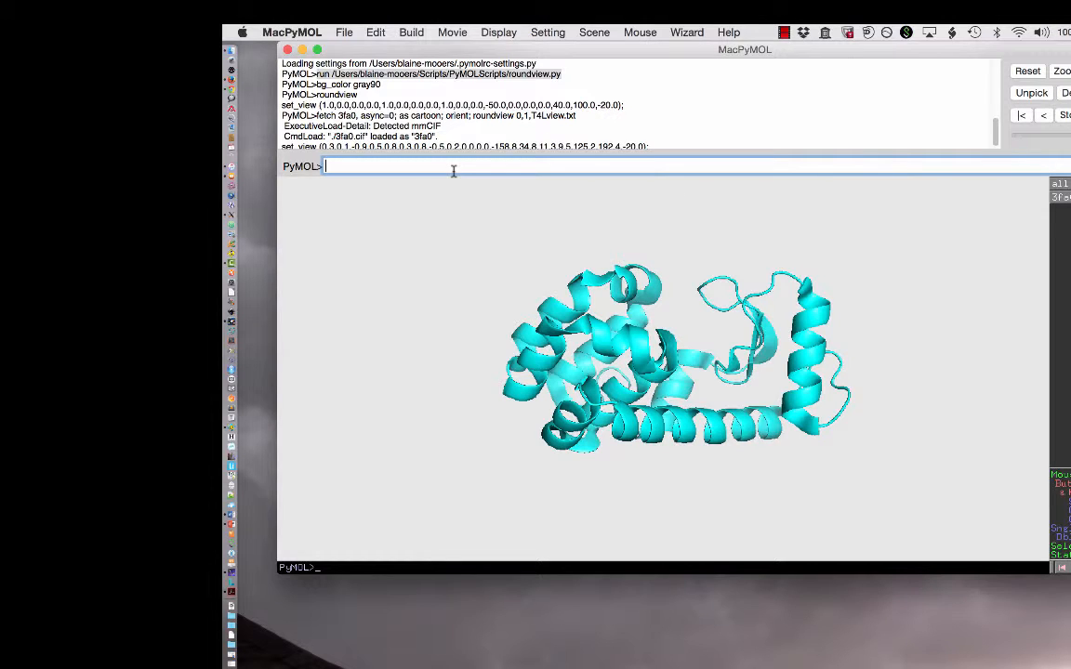
scroll(467, 128, "down", 1)
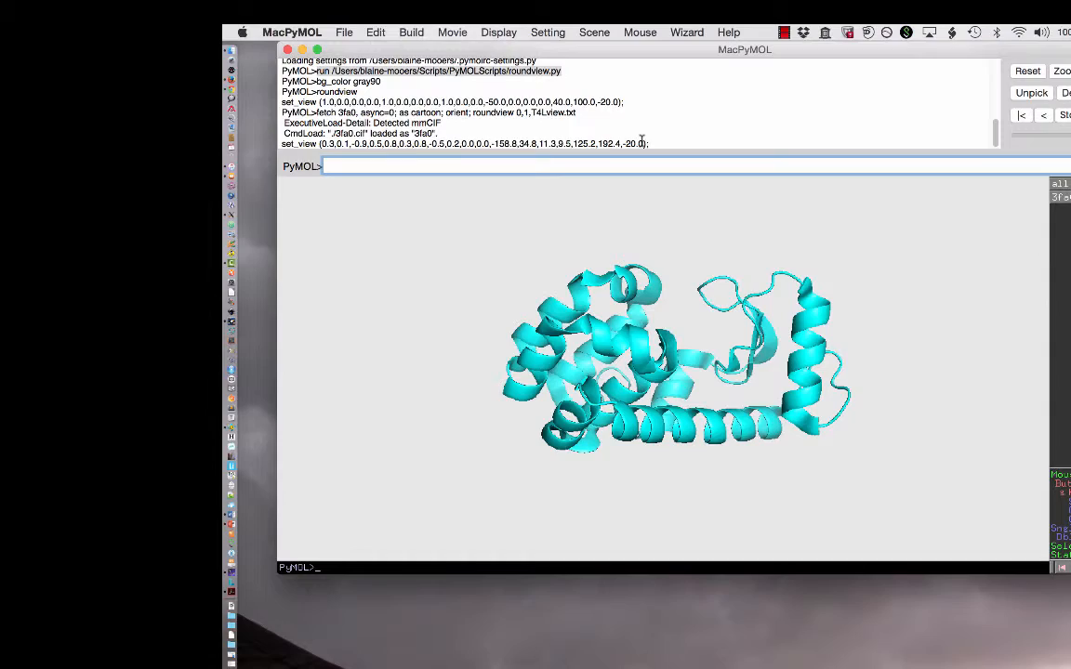
left_click_drag(281, 143, 548, 143)
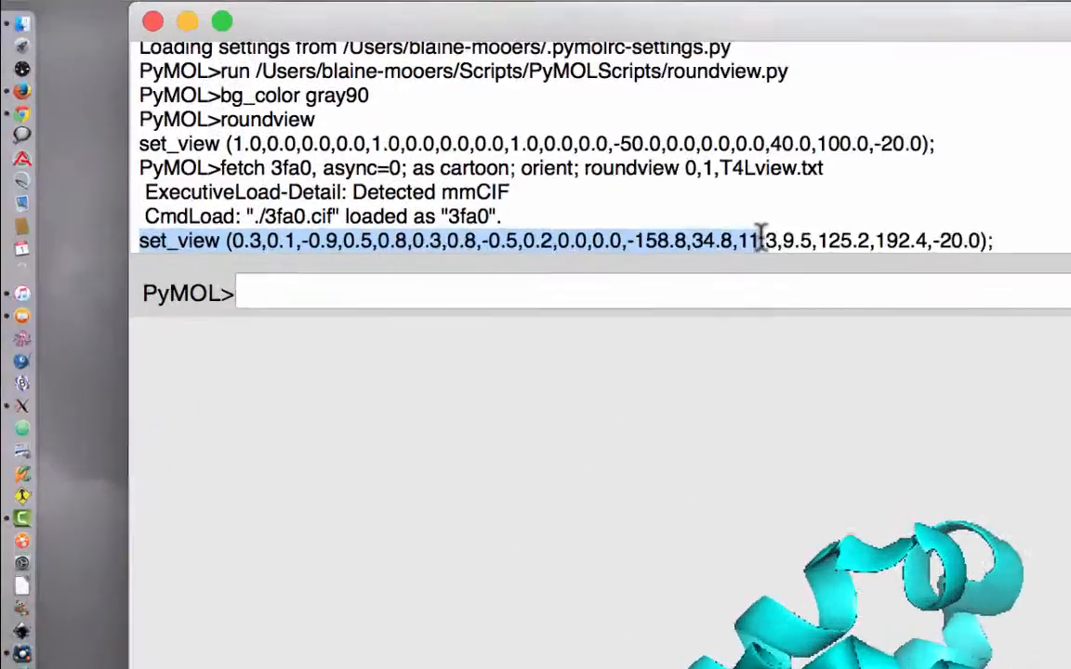
left_click_drag(760, 237, 994, 240)
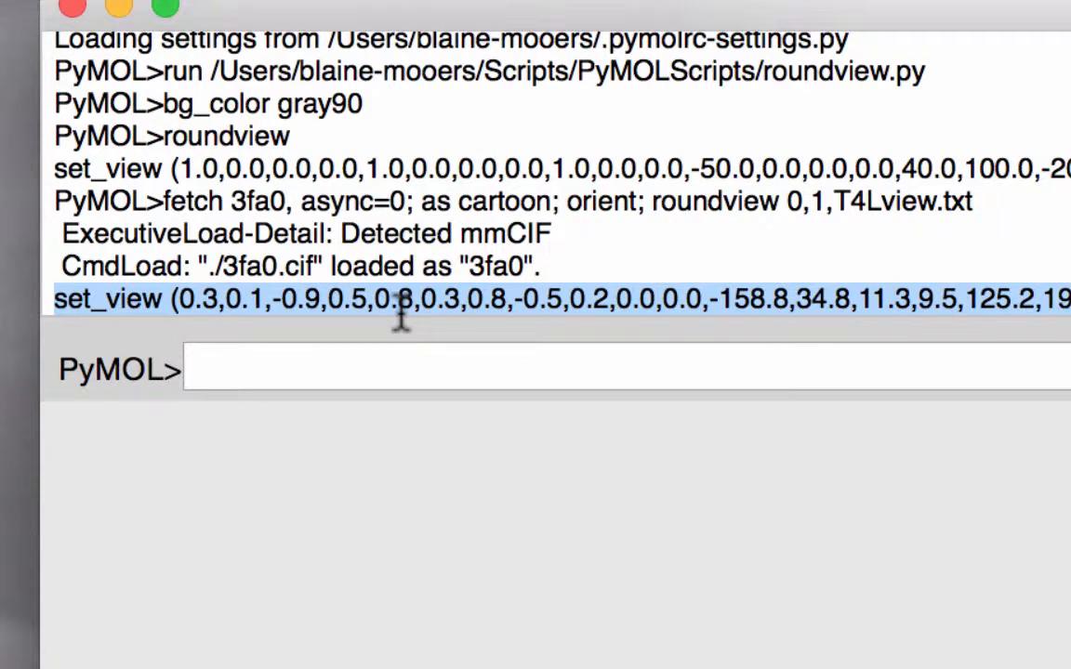
Step: Recall the earlier roundview command, add the arguments "0,3", and run it
left_click(315, 363)
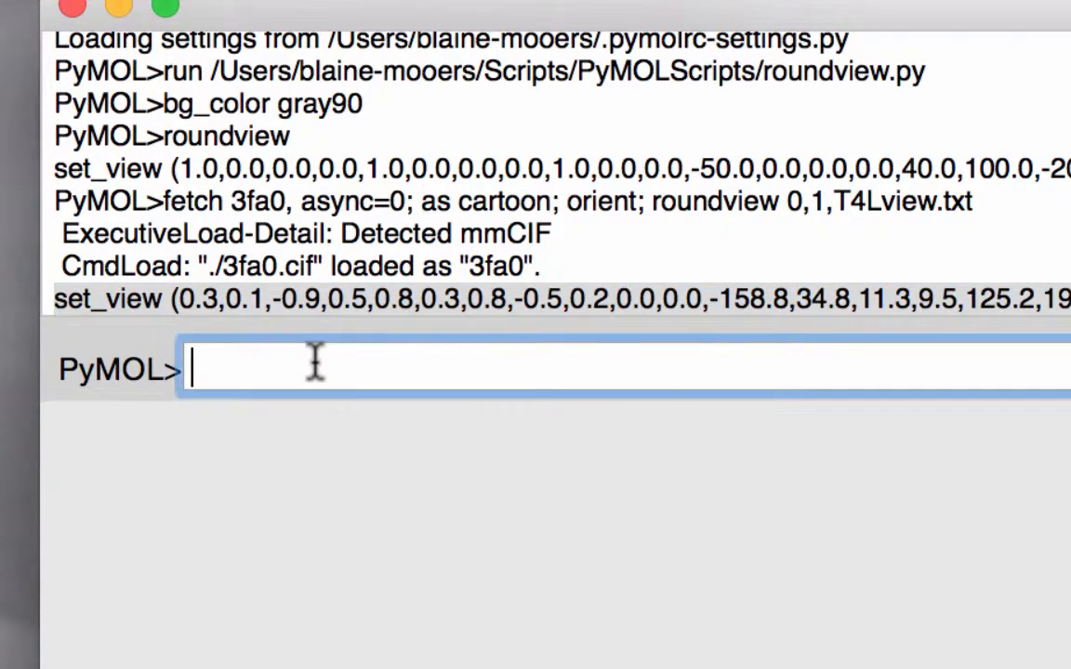
key("Up")
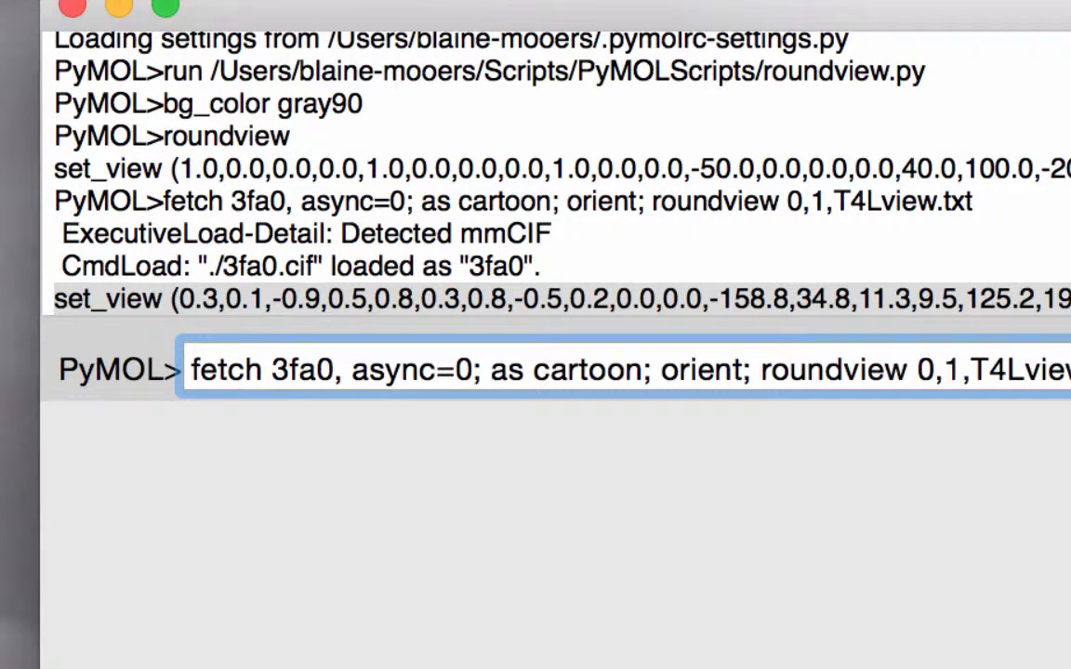
key("Up")
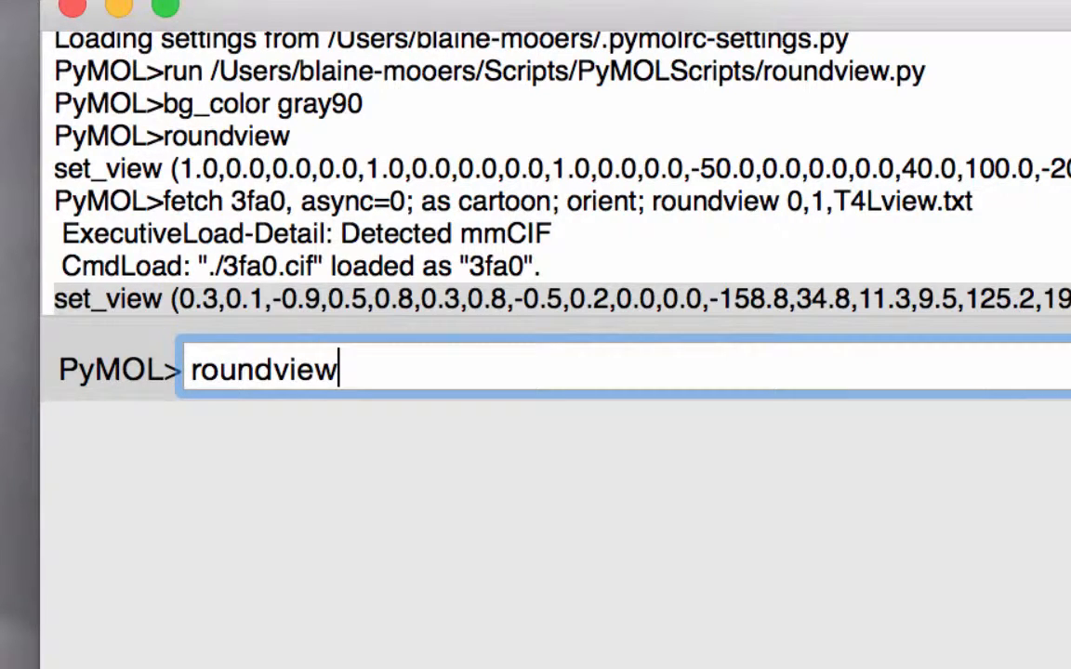
type("0,3")
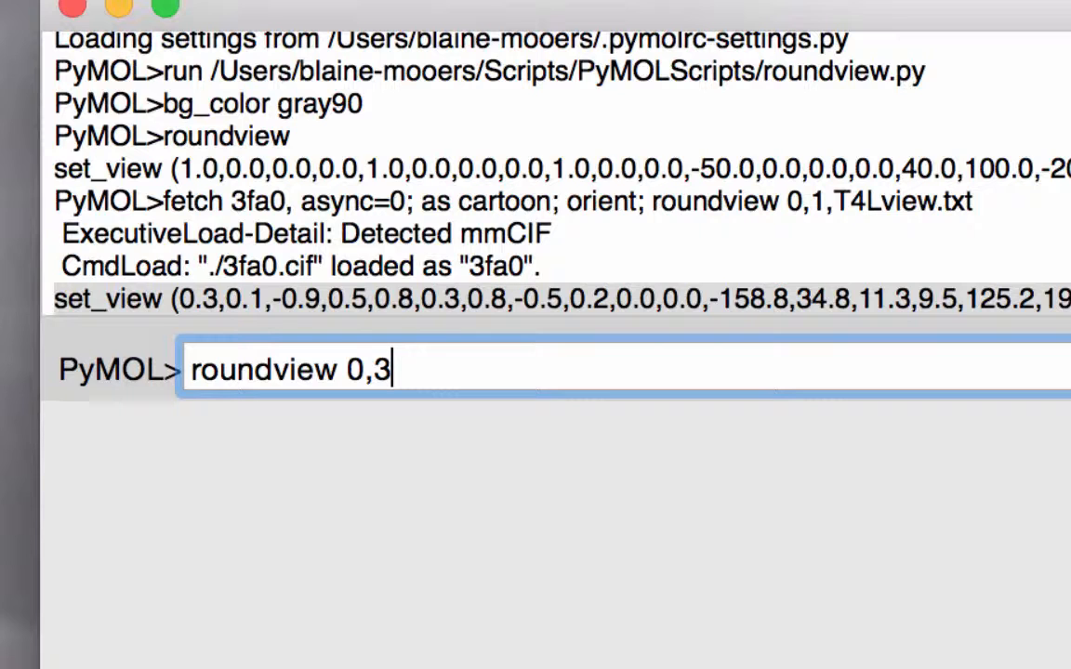
key("Return")
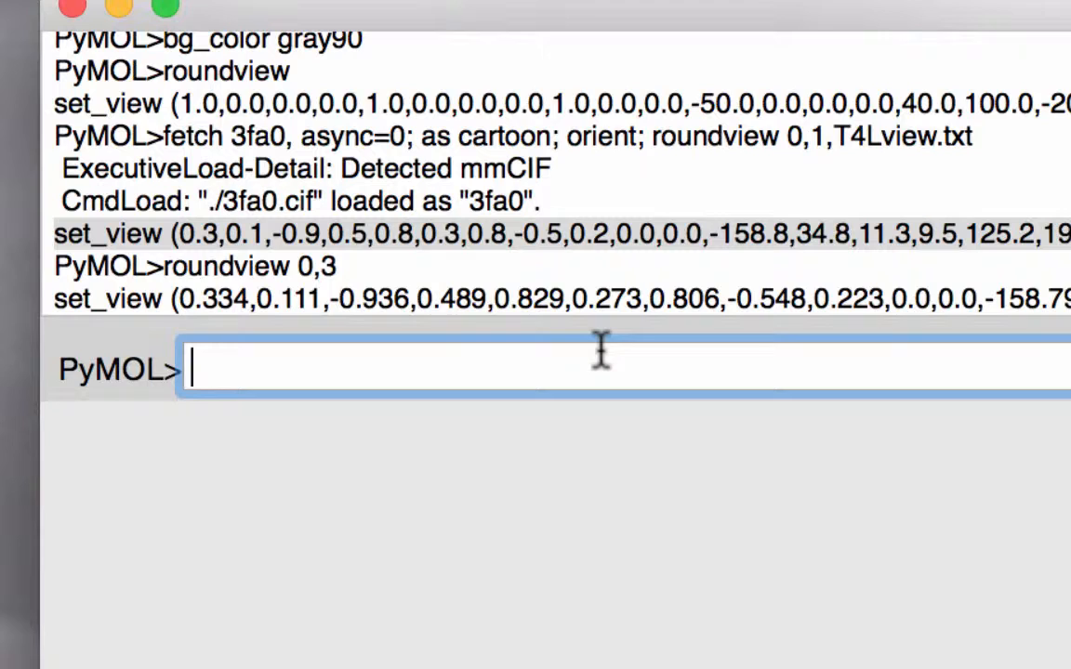
Step: Enter a help command for roundview at the PyMOL prompt
type("help rou")
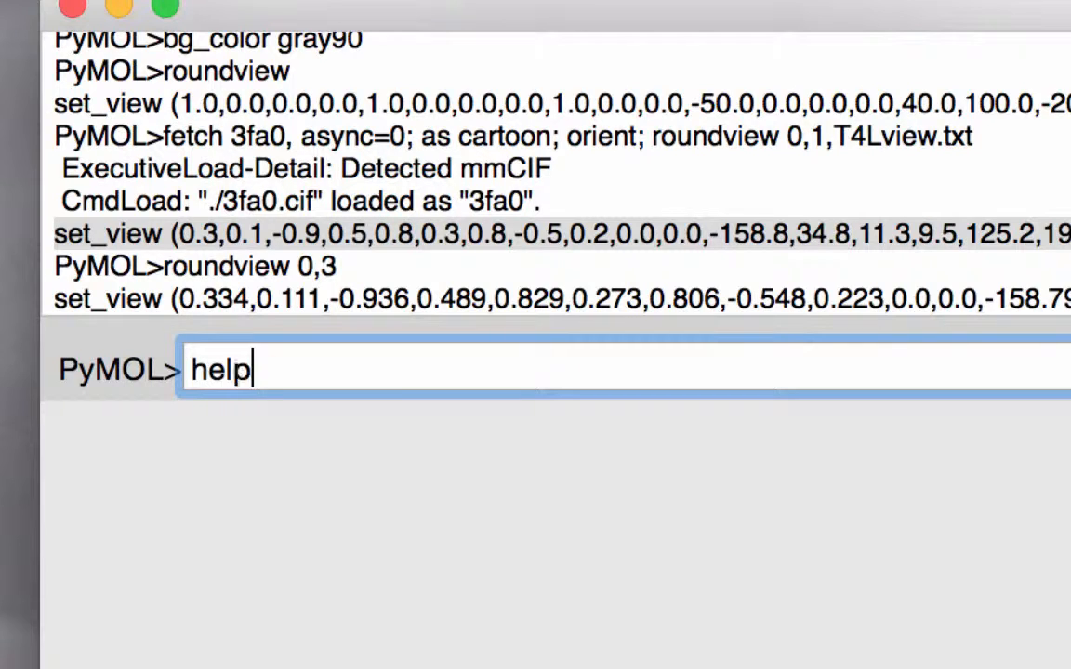